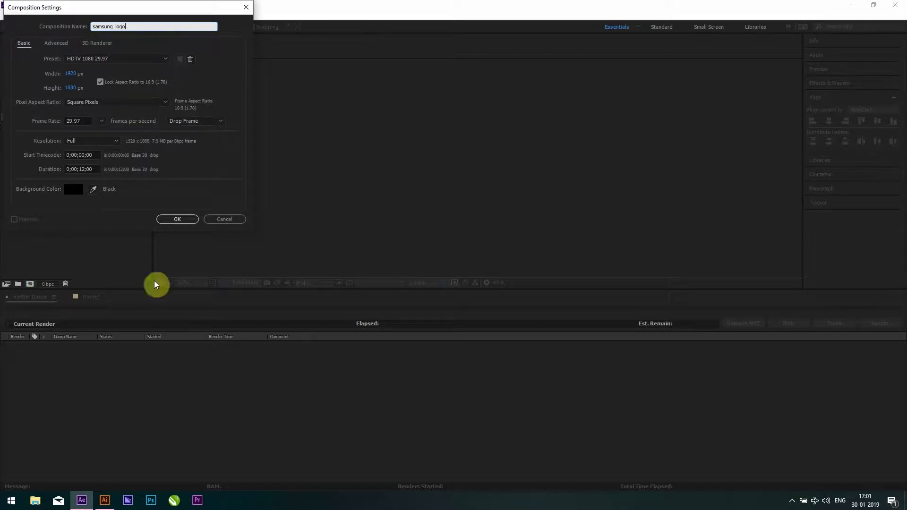
- Confirm the samsung_logo composition: 1920×1080, 29.97 fps, 12 seconds, black background
click(188, 220)
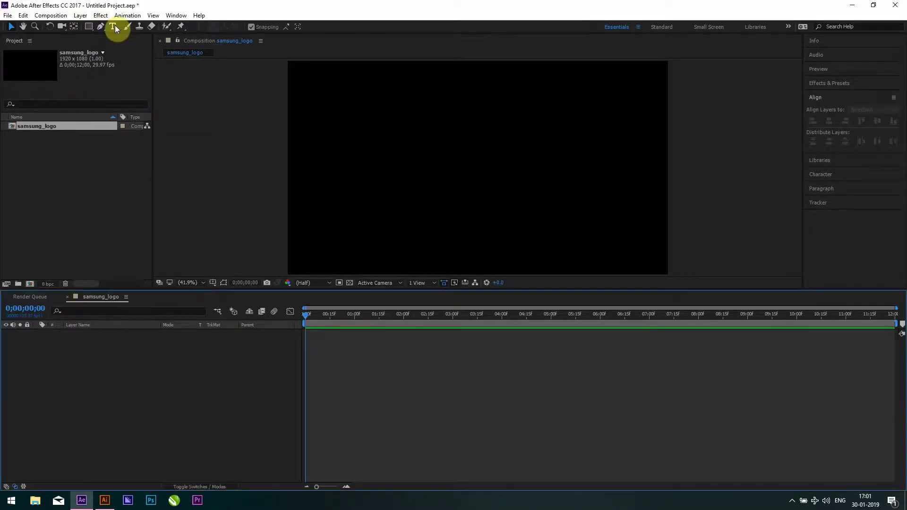
- Add a text layer reading RAJESH JOSHI in the composition
click(114, 26)
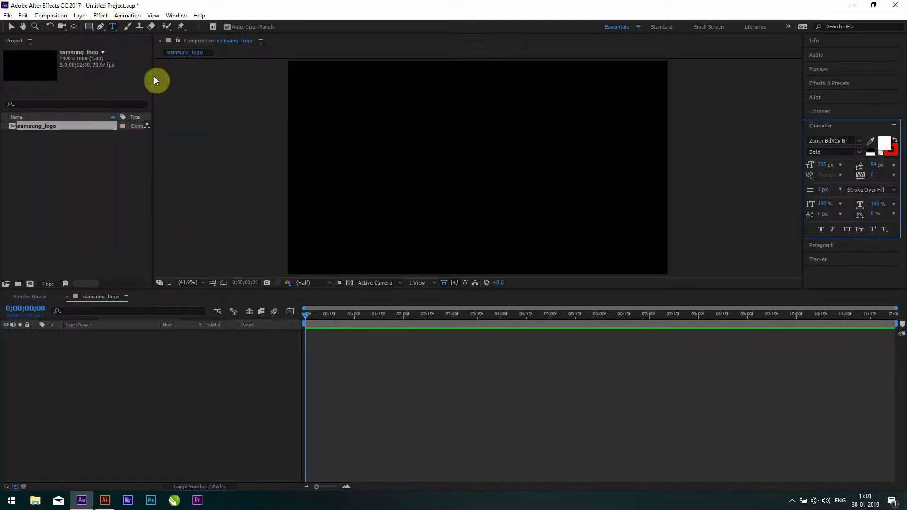
click(424, 169)
text(RAJESHJJ)
key(BackSpace)
key(BackSpace)
text(JOSHI)
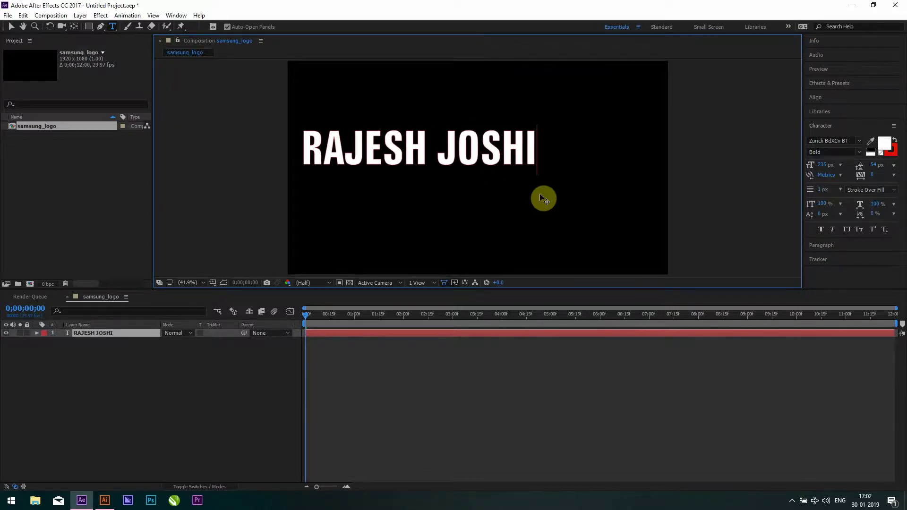
click(11, 26)
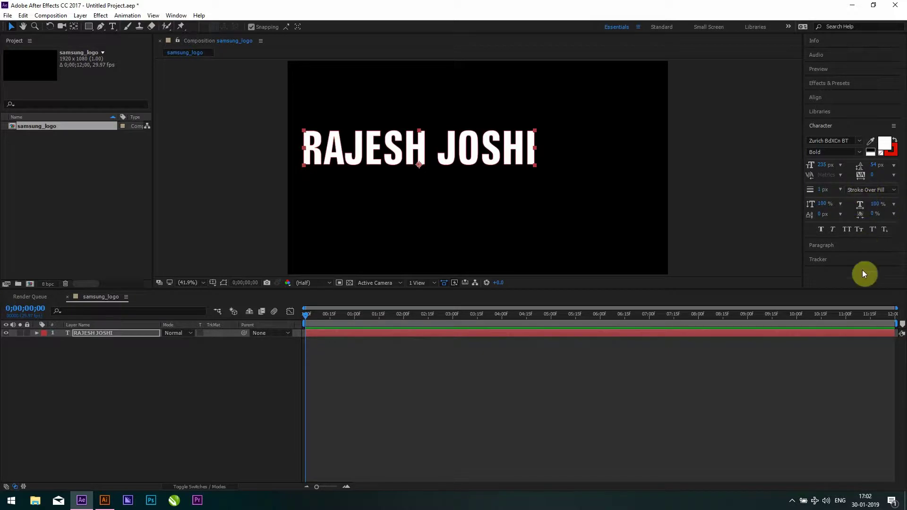
- Centre the text horizontally and vertically with the Align panel
click(838, 98)
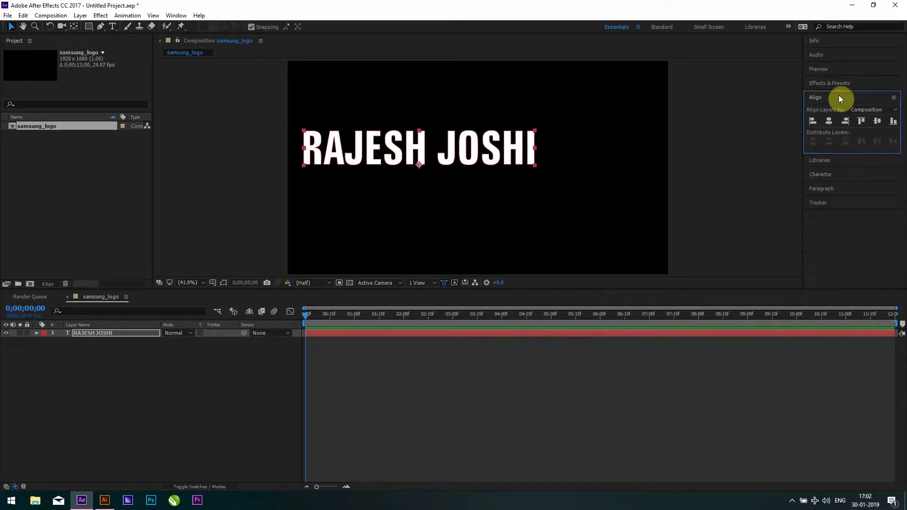
click(832, 120)
key(Caps_Lock)
click(875, 121)
key(Caps_Lock)
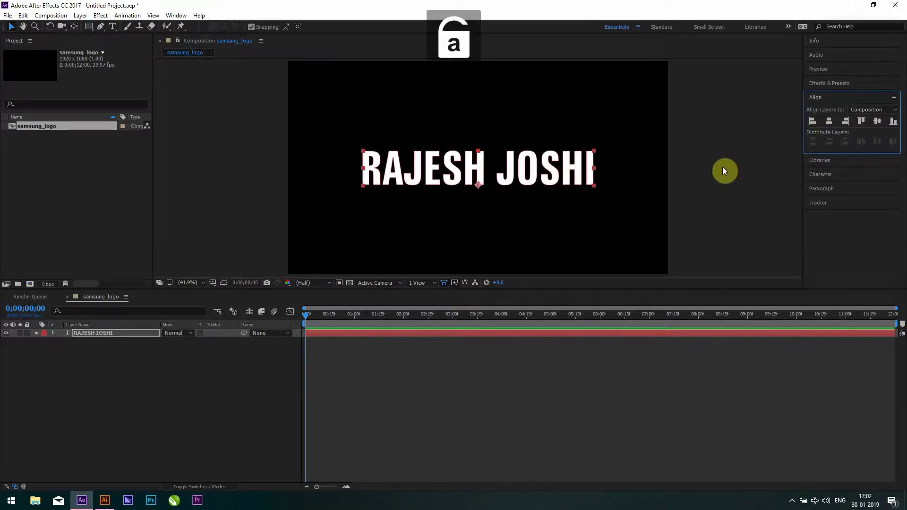
click(607, 152)
click(113, 333)
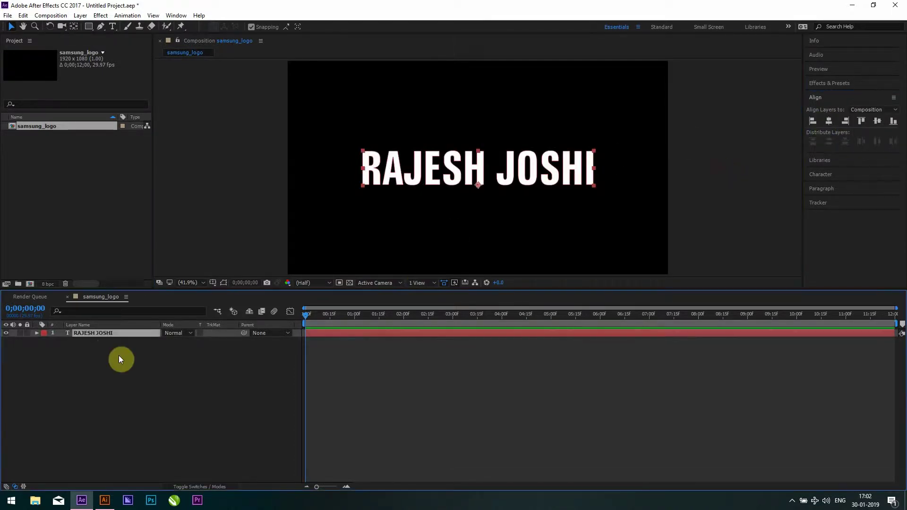
key(ctrl+d)
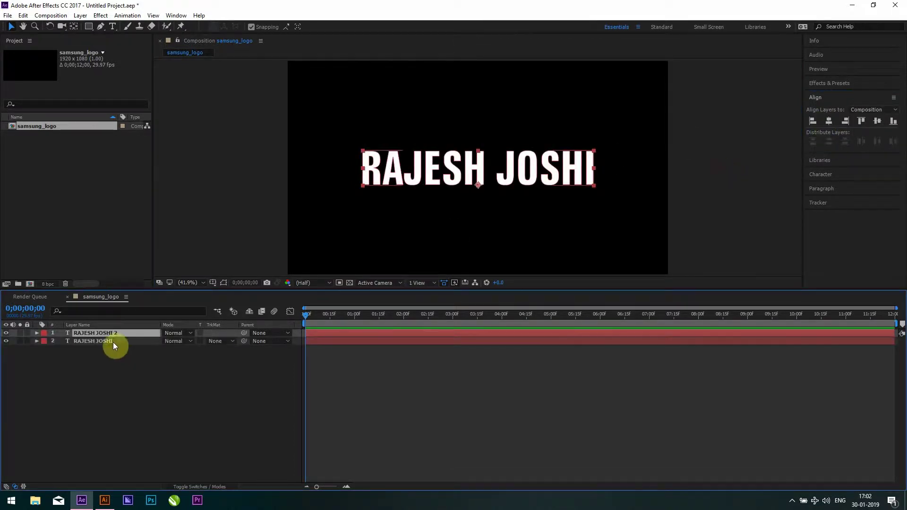
click(113, 341)
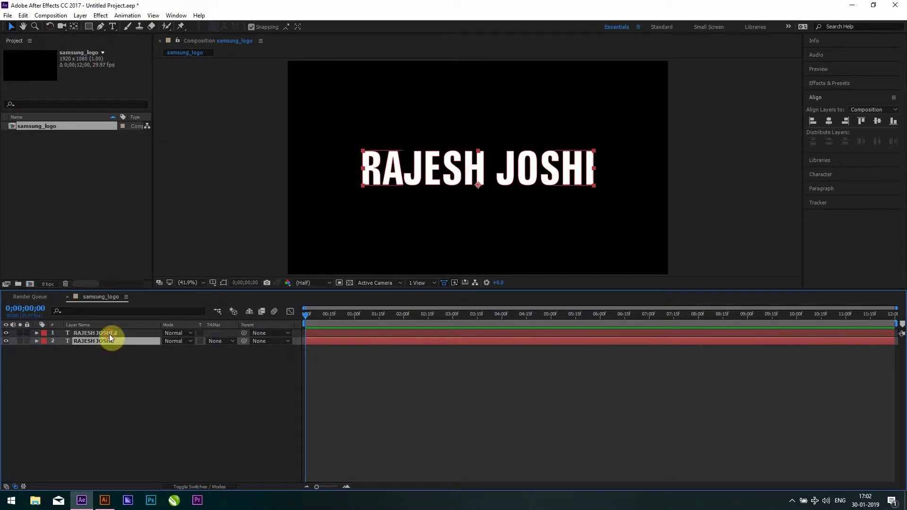
click(109, 333)
key(ctrl+t)
right_click(89, 334)
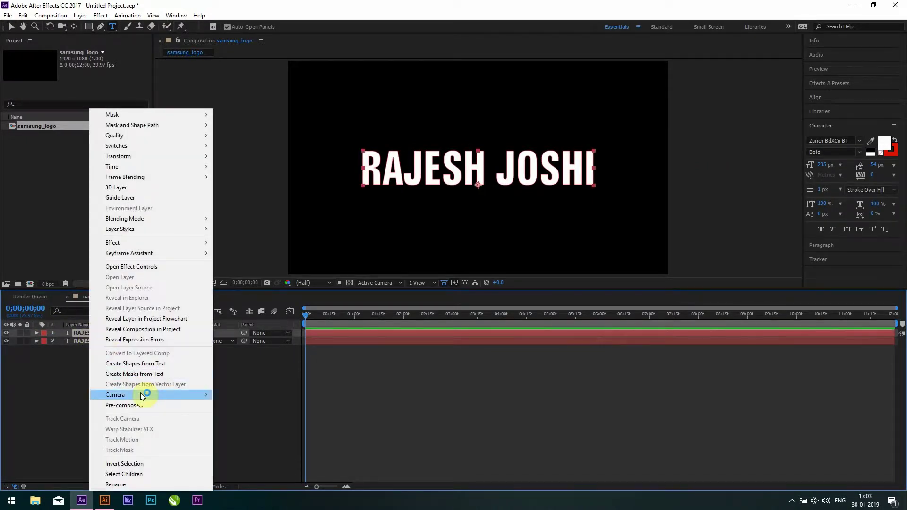
click(151, 365)
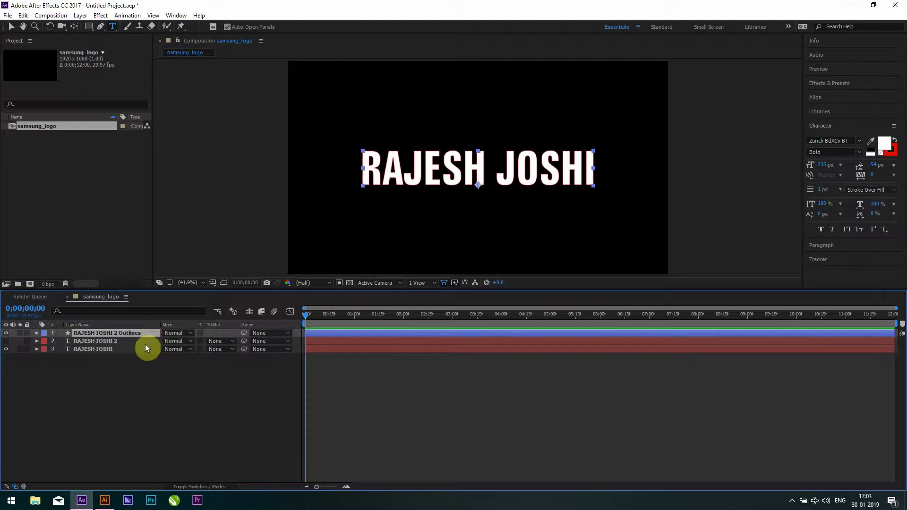
- Delete the RAJESH JOSHI 2 text layer and select the Outlines layer
click(147, 342)
key(Delete)
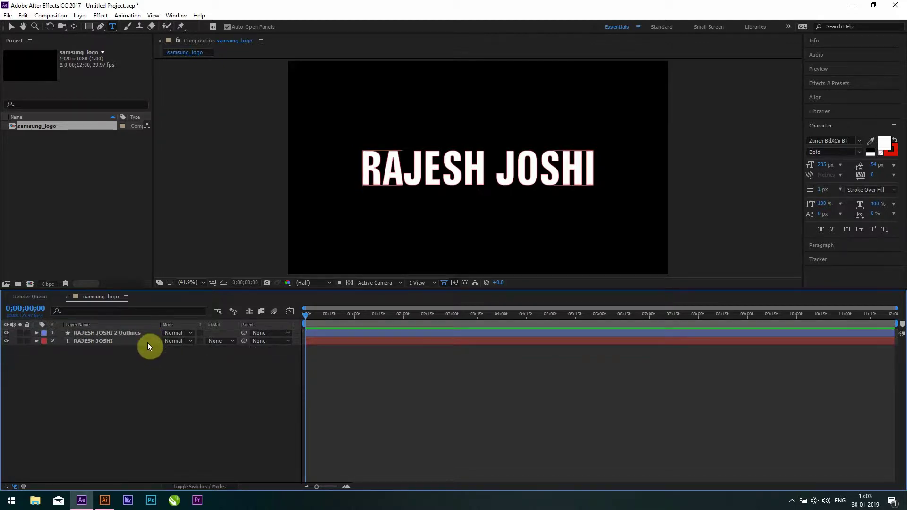
click(148, 335)
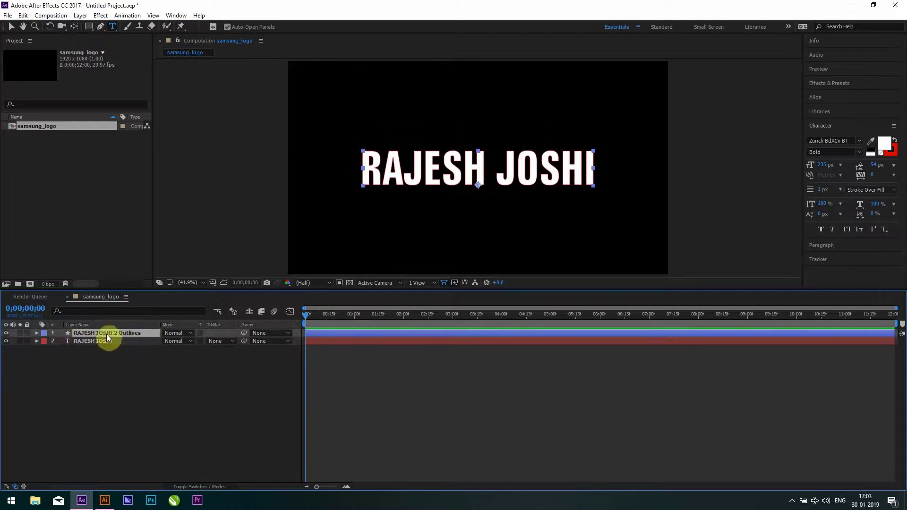
click(122, 370)
click(121, 332)
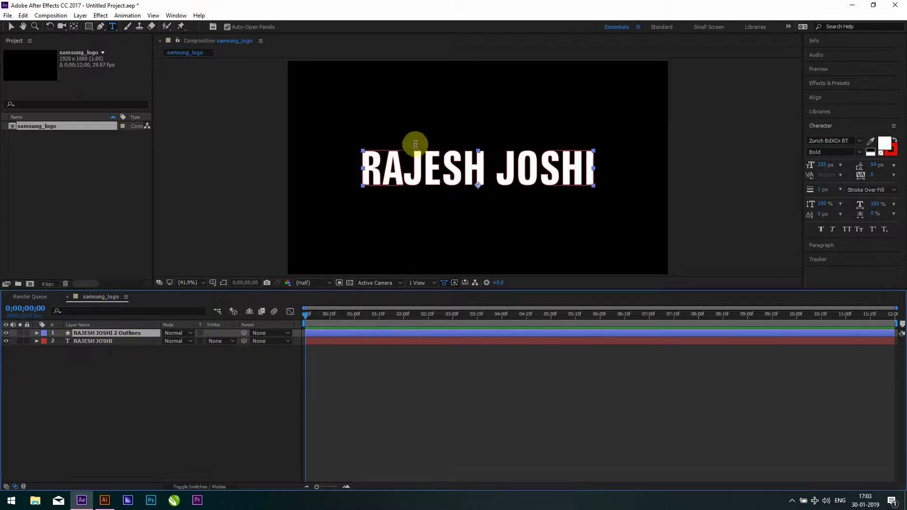
key(v)
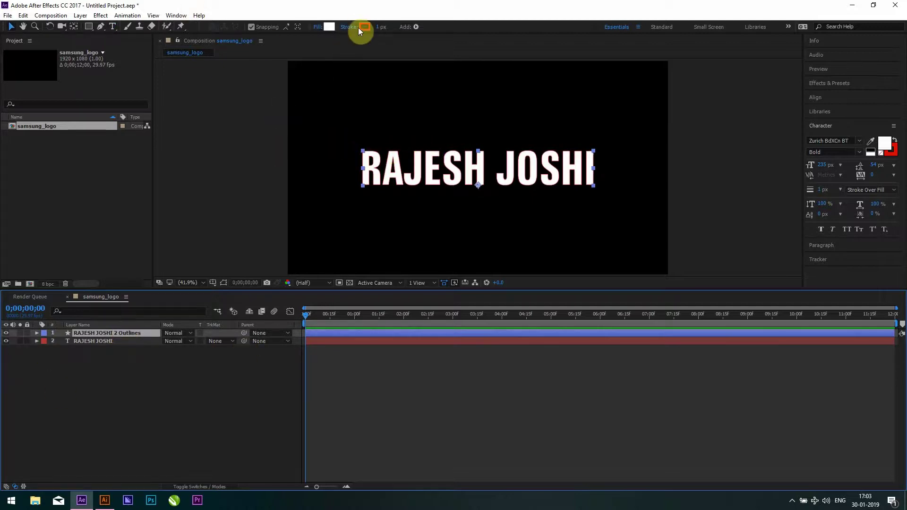
- Give the outlines no fill and a white stroke, and hide the original text layer
click(318, 27)
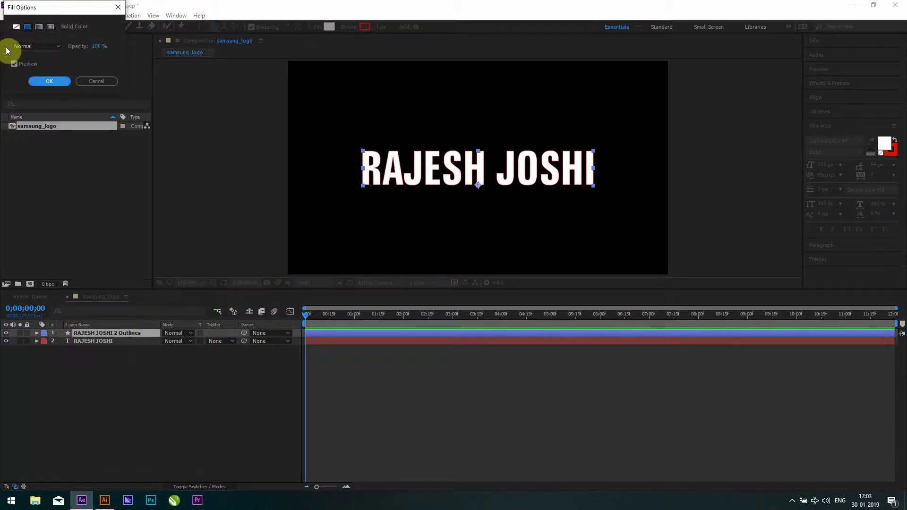
click(14, 28)
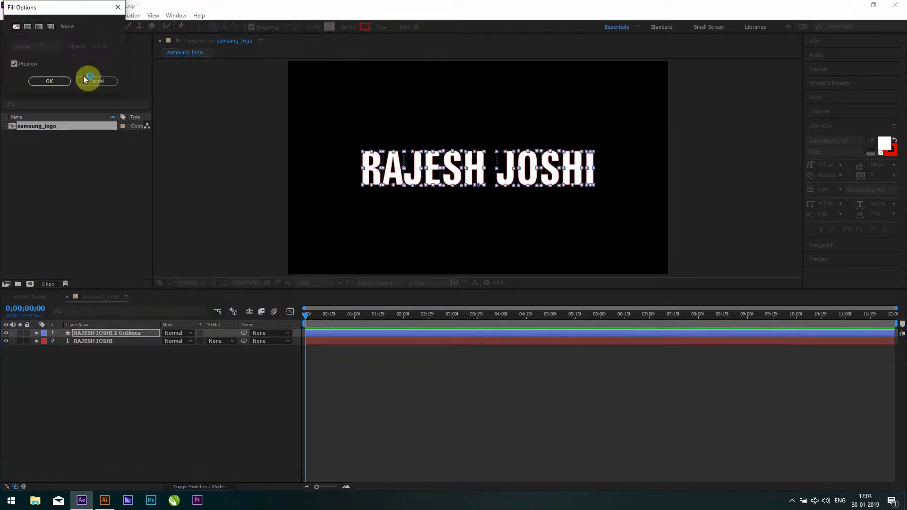
click(57, 84)
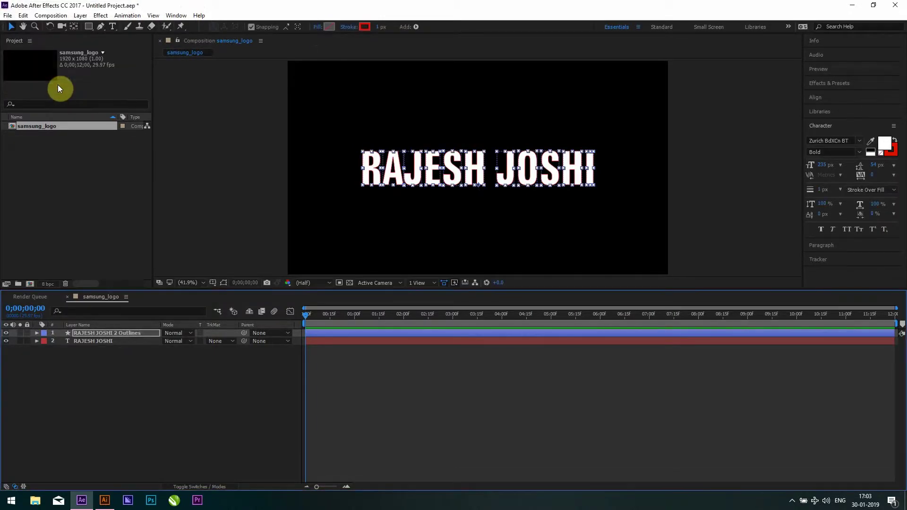
click(369, 27)
drag(43, 72, 12, 23)
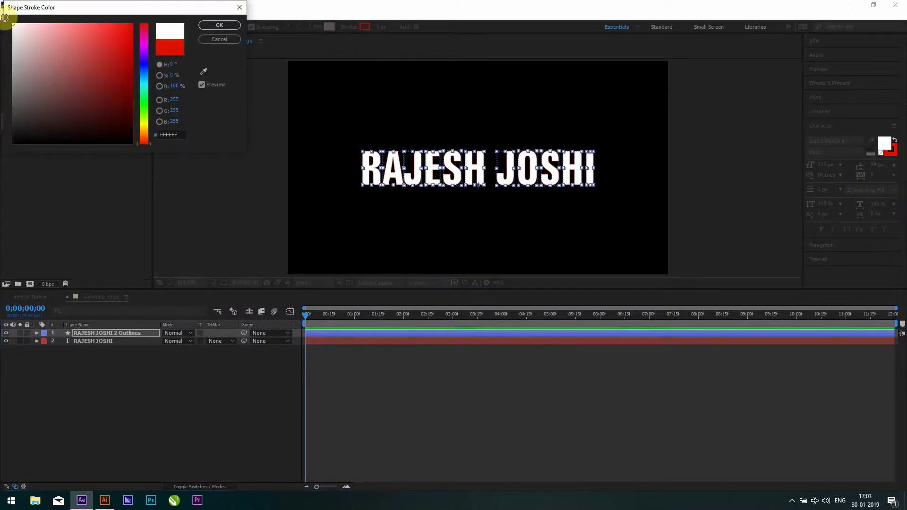
click(219, 26)
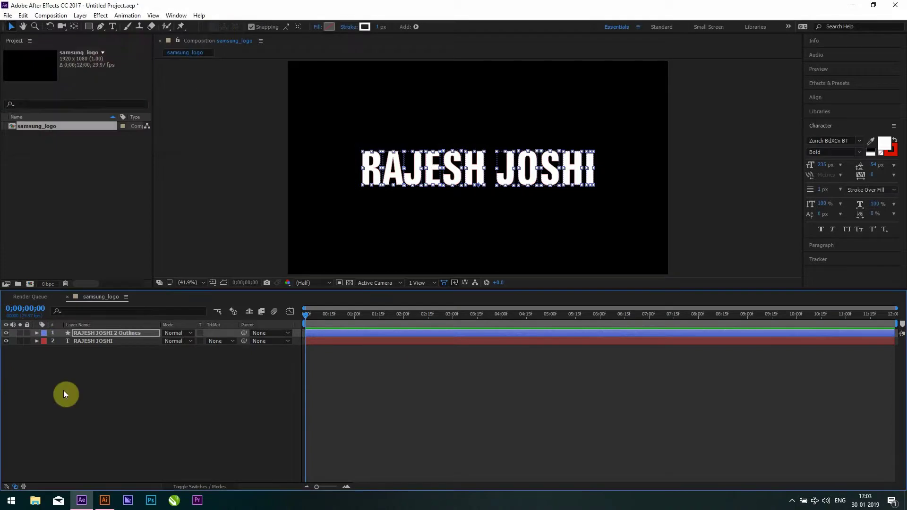
click(7, 341)
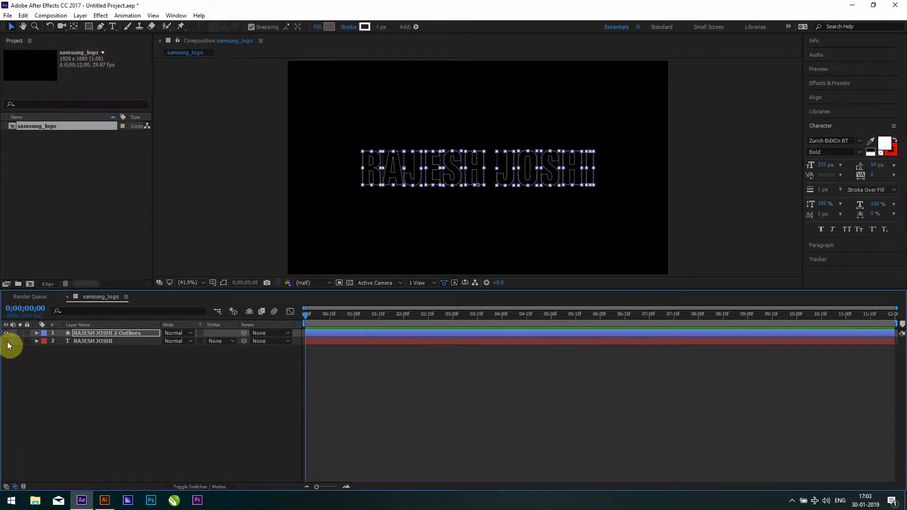
click(55, 380)
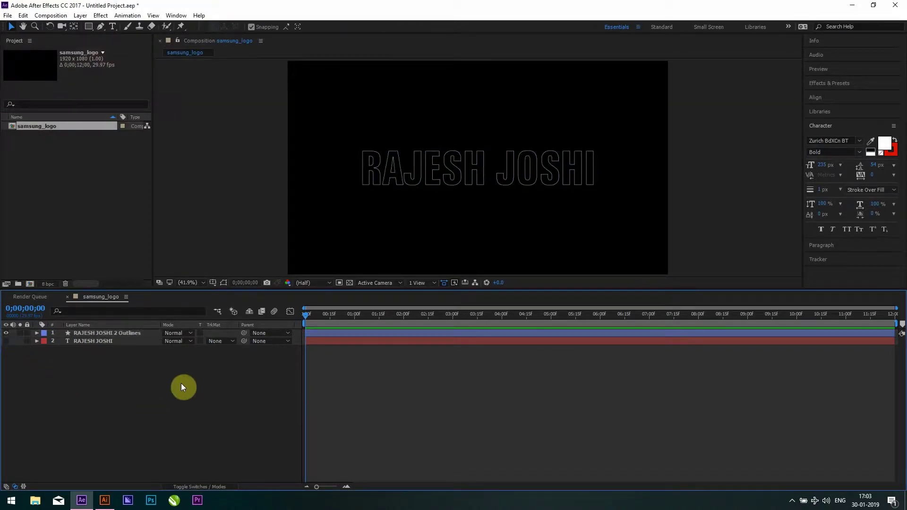
- Add Trim Paths to the outlines and keyframe Start at 100% at zero
click(101, 331)
click(102, 333)
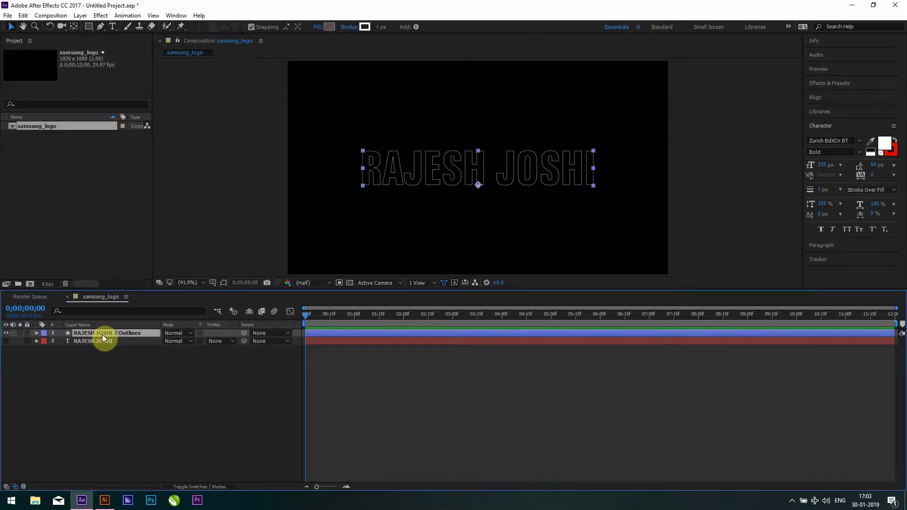
click(36, 333)
click(233, 341)
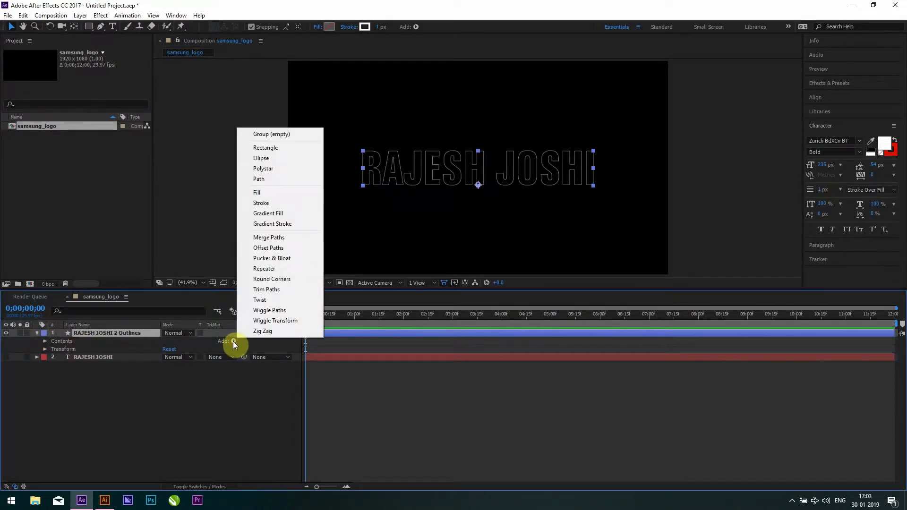
click(286, 290)
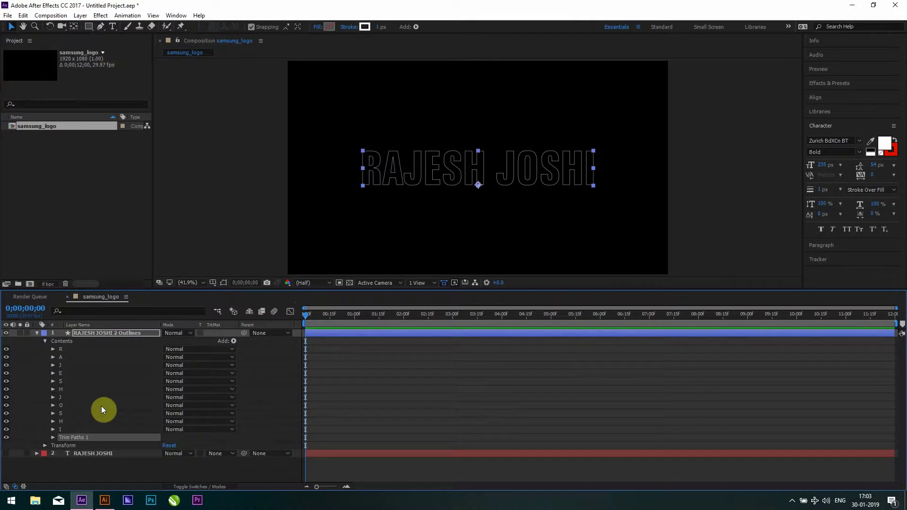
click(53, 439)
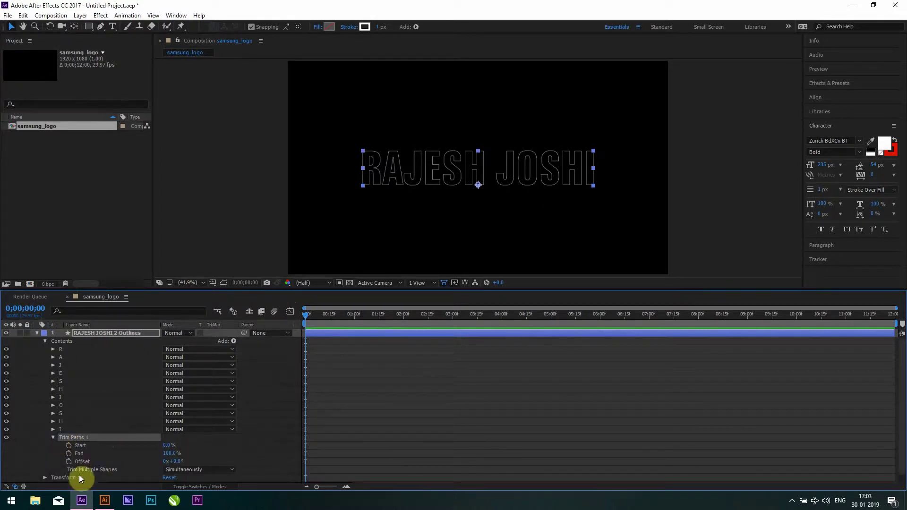
click(70, 446)
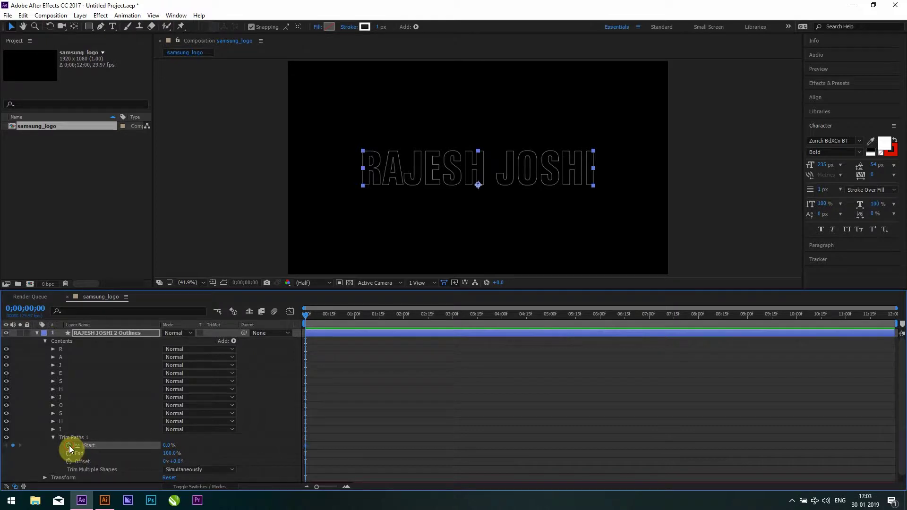
click(165, 444)
text(100)
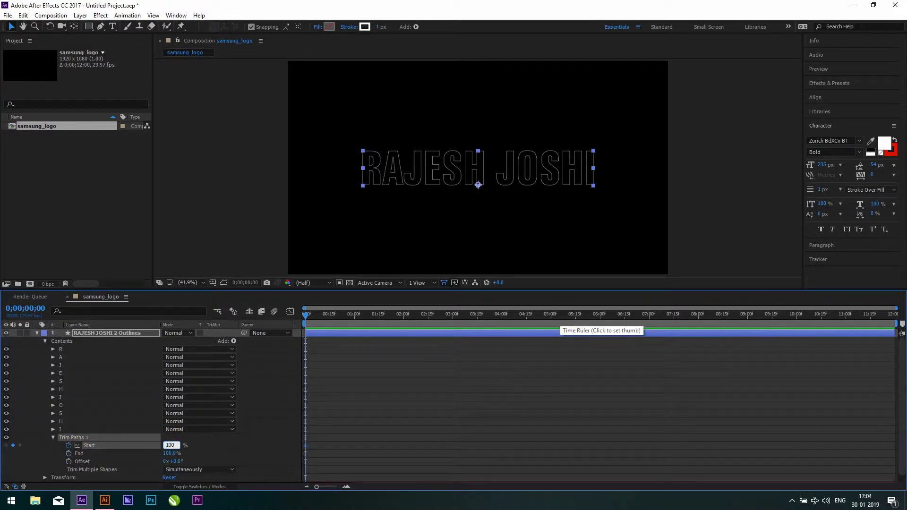
key(Return)
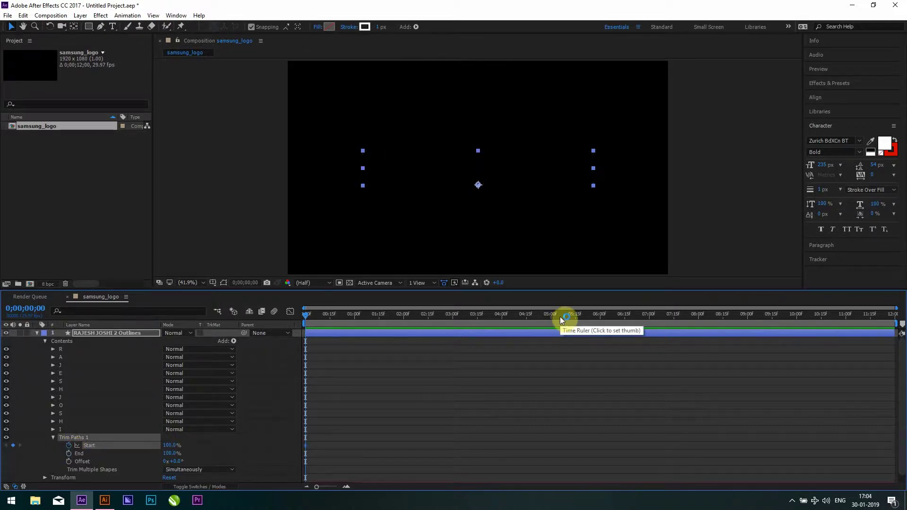
- At 4 seconds set the Trim Paths Start to 0%
click(501, 319)
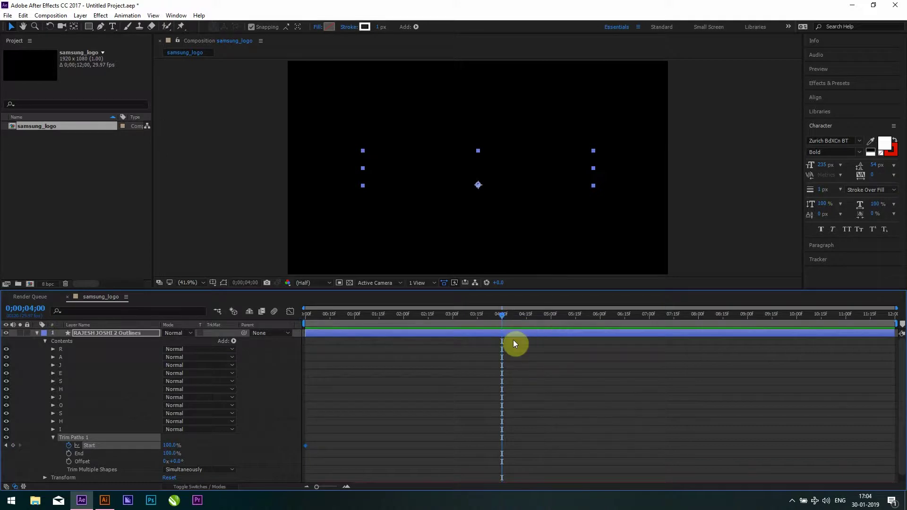
click(170, 445)
text(0)
click(509, 316)
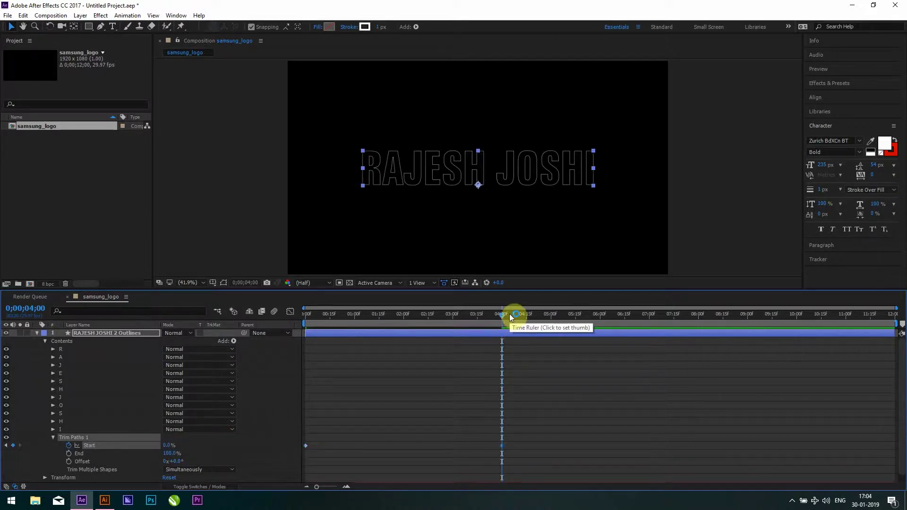
- Preview the outline draw-on from the start and return to the first frame
click(695, 208)
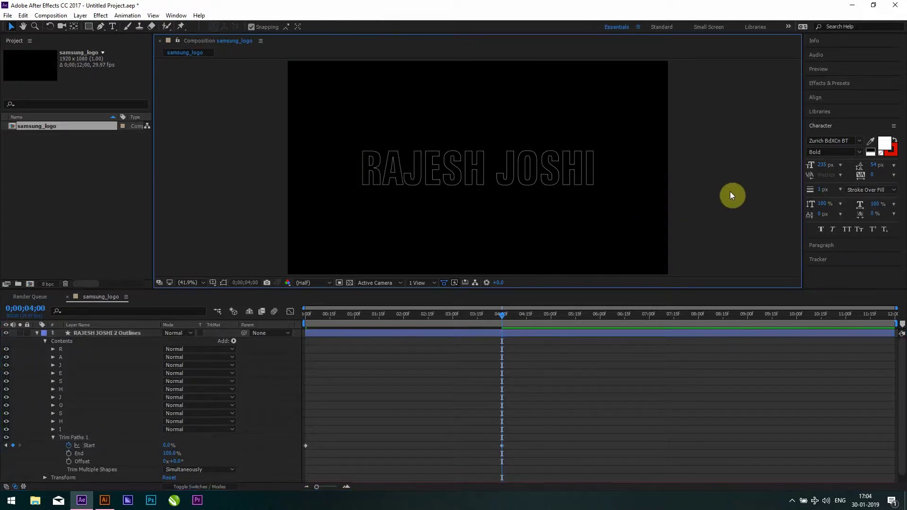
key(Home)
key(space)
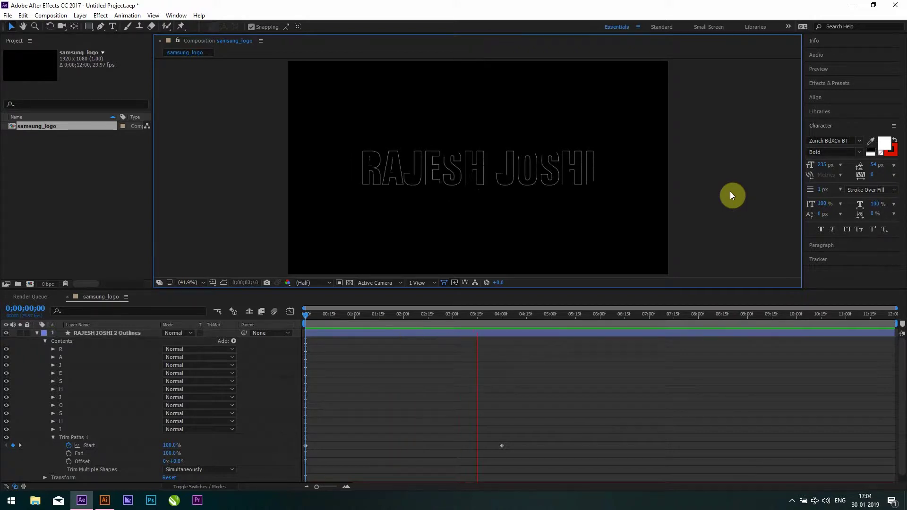
key(space)
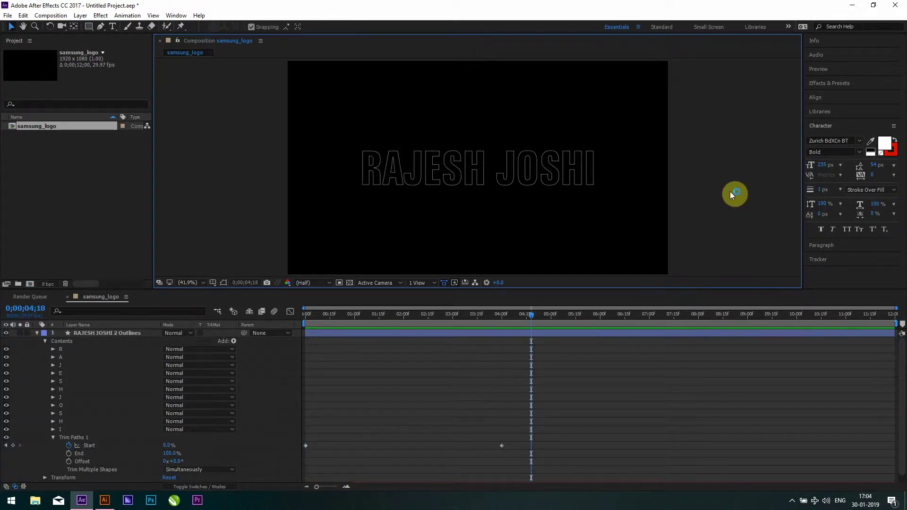
key(Home)
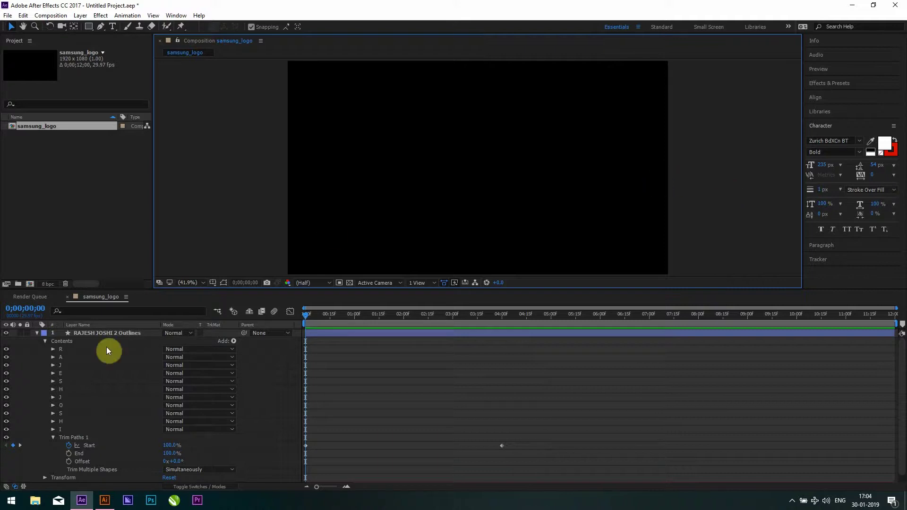
click(37, 333)
click(45, 372)
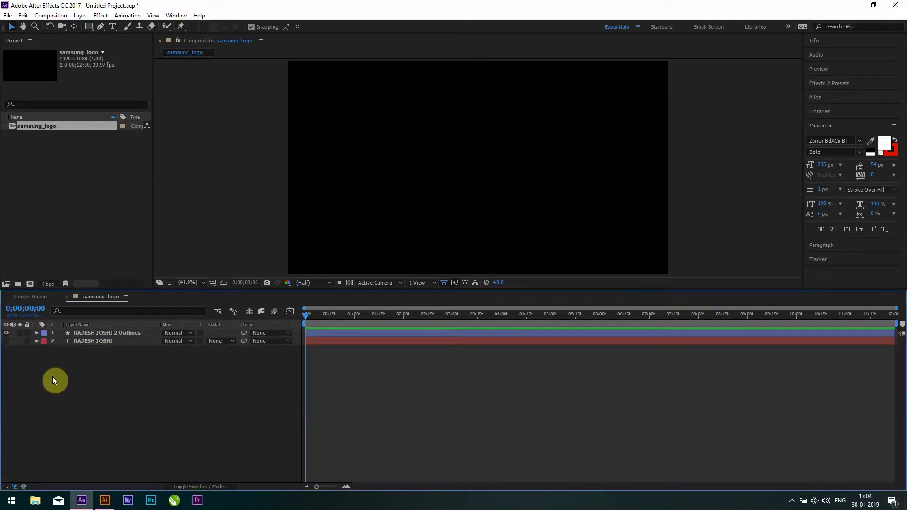
click(6, 341)
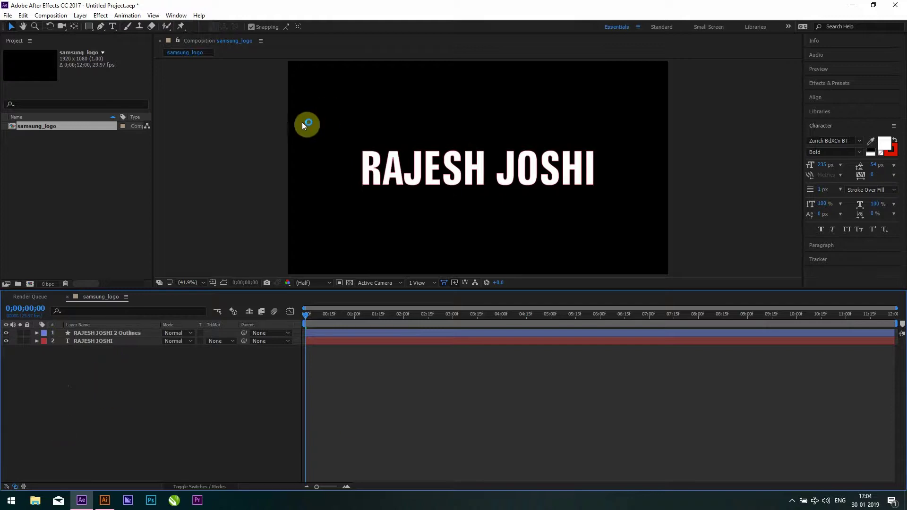
- Draw a wide rectangle just below the text and nudge it down slightly
click(87, 28)
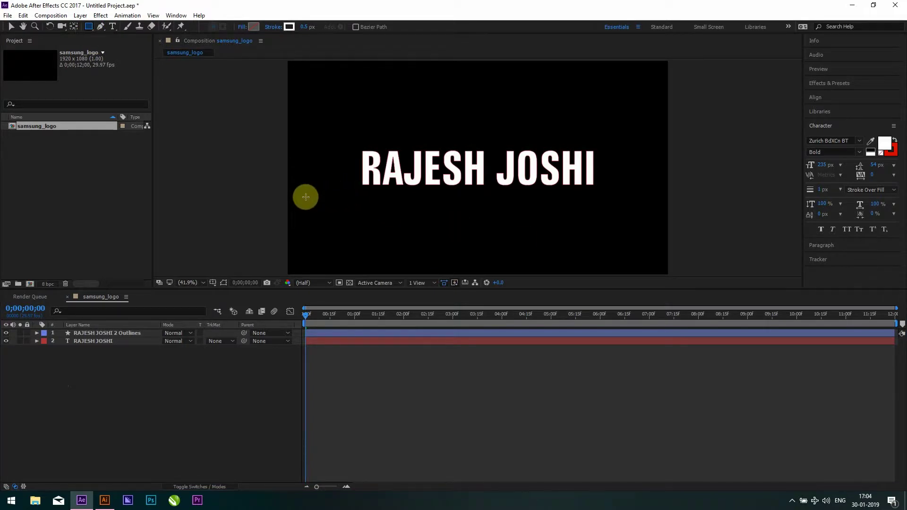
mouse_move(295, 184)
mouse_down()
mouse_move(518, 226)
mouse_move(664, 239)
mouse_up()
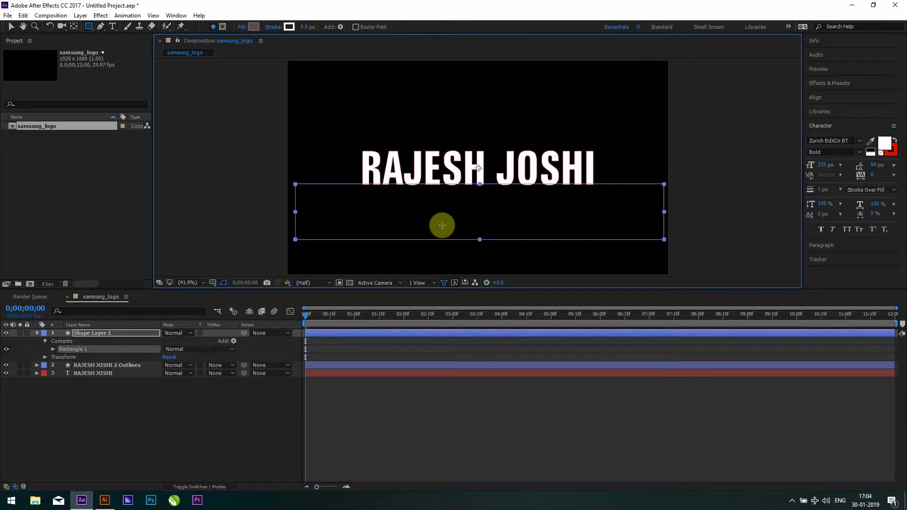
key(Down)
key(Down)
key(Down)
key(Down)
key(Down)
key(Down)
key(Down)
key(Down)
key(Down)
key(Down)
key(Down)
key(Down)
key(Down)
key(Down)
key(Down)
key(Down)
key(Down)
key(Down)
key(Down)
key(Down)
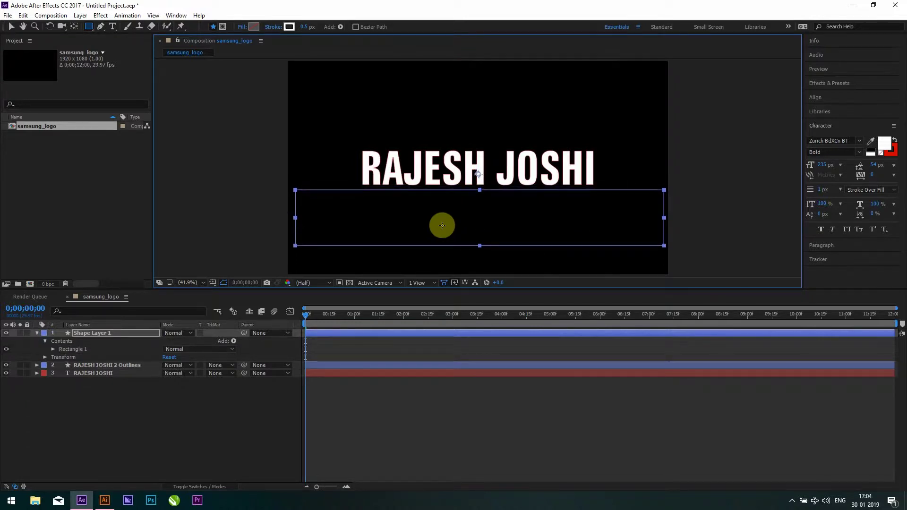
key(Down)
key(Down)
key(Down)
key(Down)
key(Down)
key(Down)
key(Down)
key(Down)
key(Down)
key(Down)
key(Down)
key(Down)
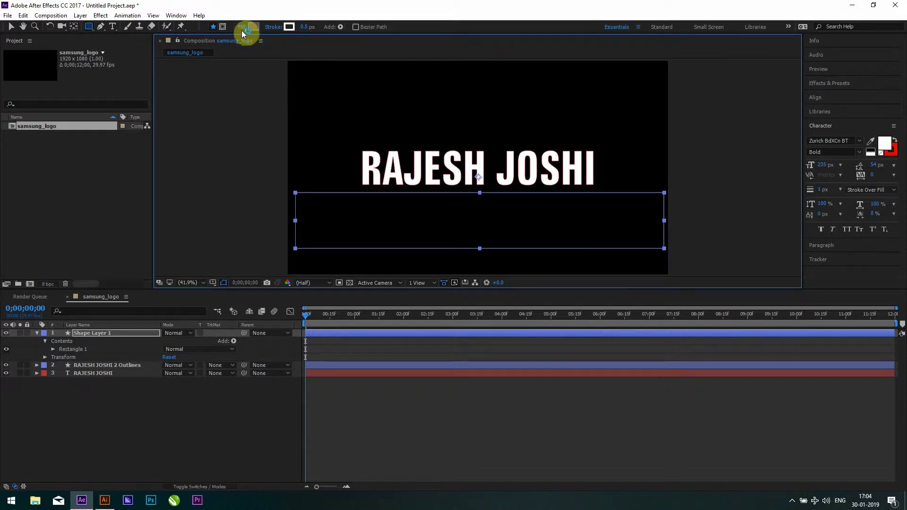
- Set the rectangle's stroke to None
click(275, 28)
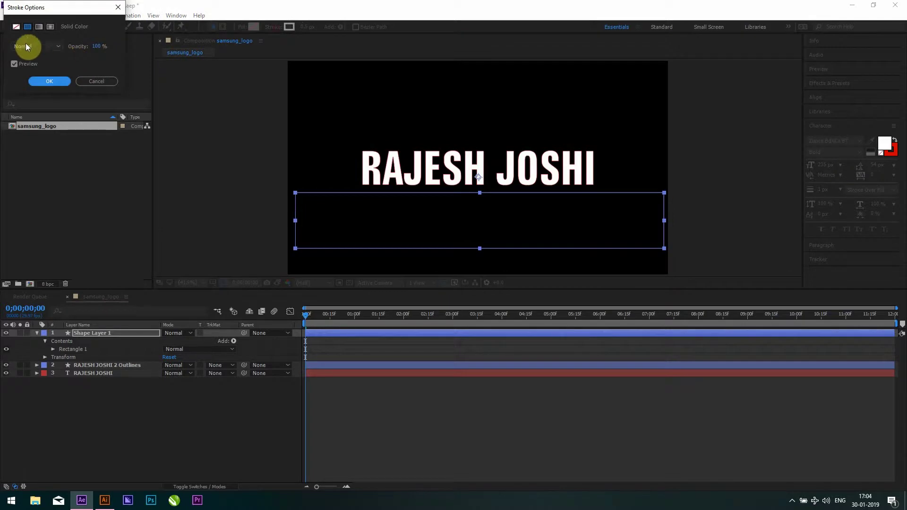
click(15, 27)
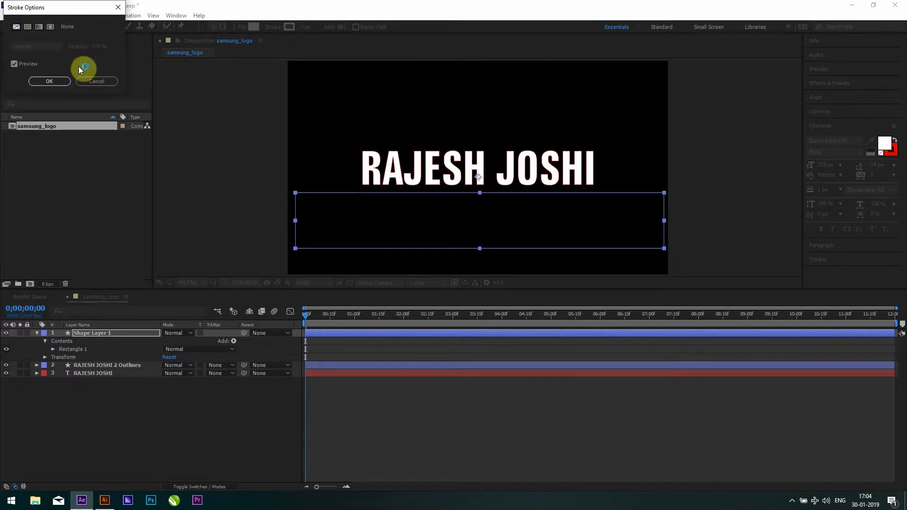
click(58, 82)
click(241, 27)
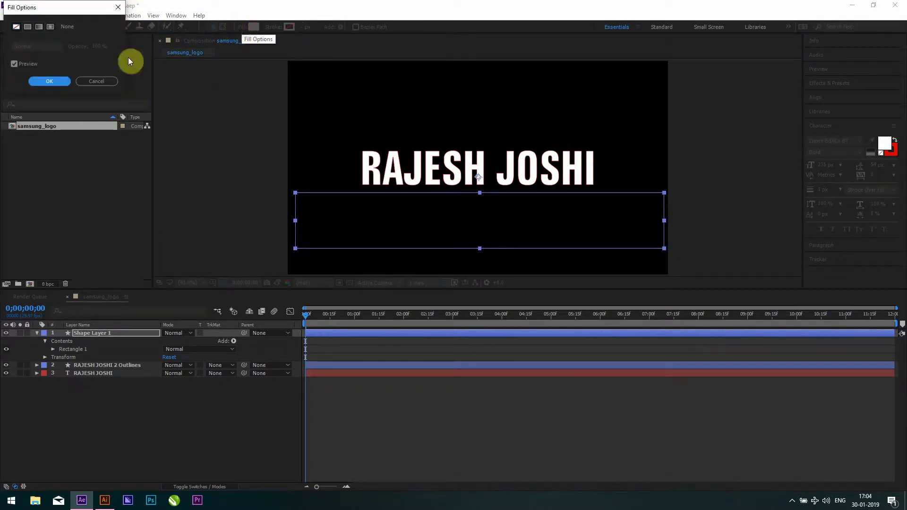
- Fill the rectangle solid white and add Wiggle Paths to it
click(27, 27)
click(52, 82)
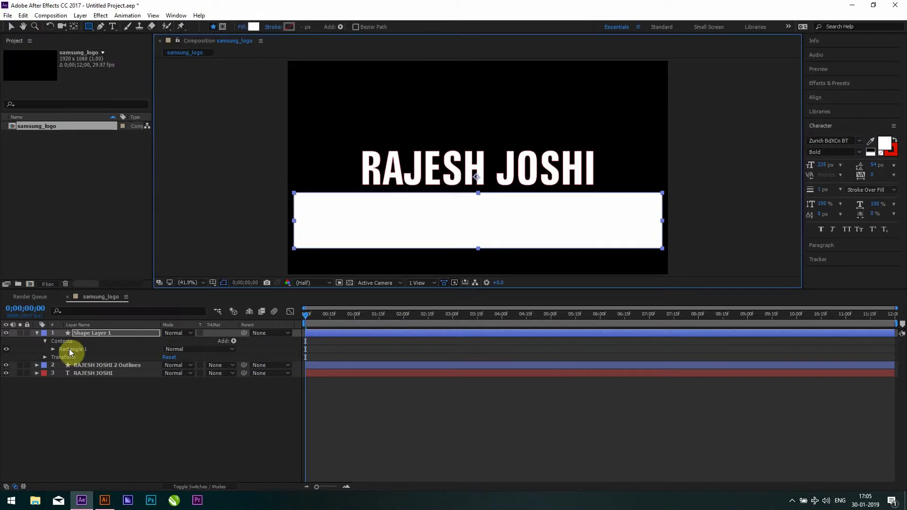
click(233, 342)
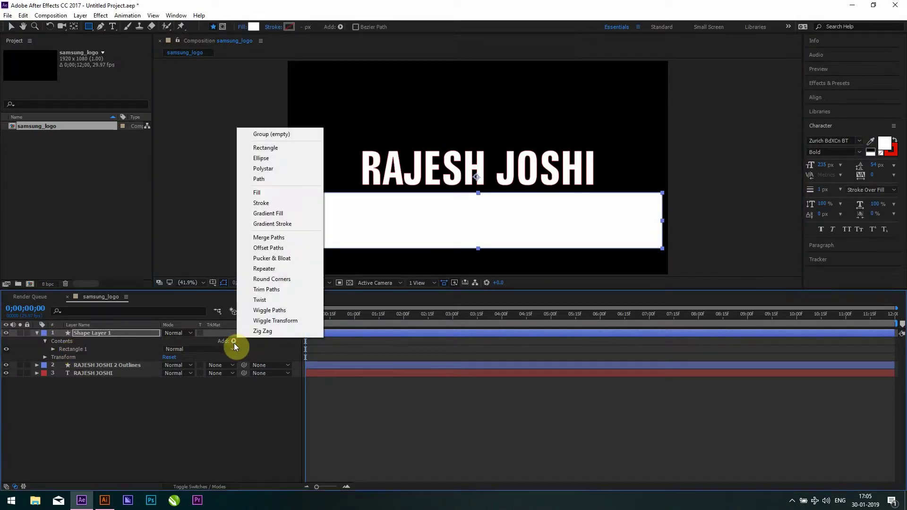
click(291, 310)
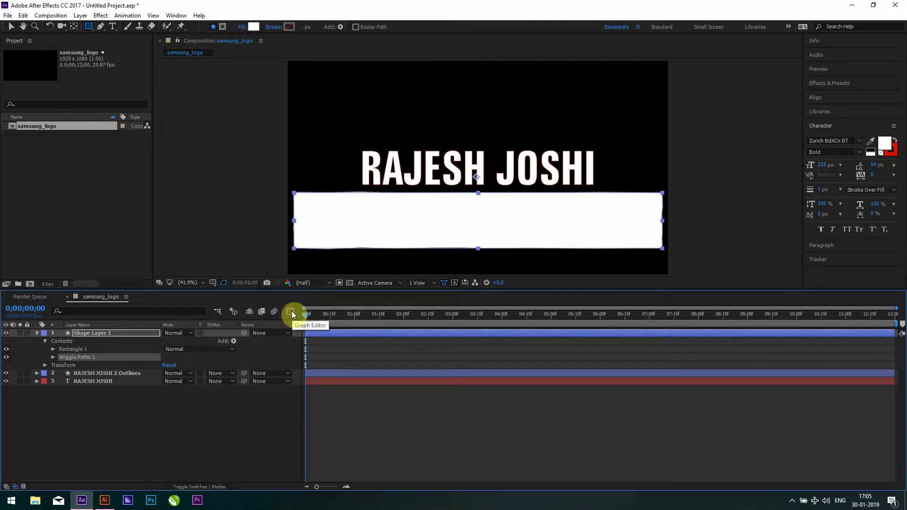
- Set Wiggle Paths points to Smooth, raise Detail, and increase Size to 40
click(53, 357)
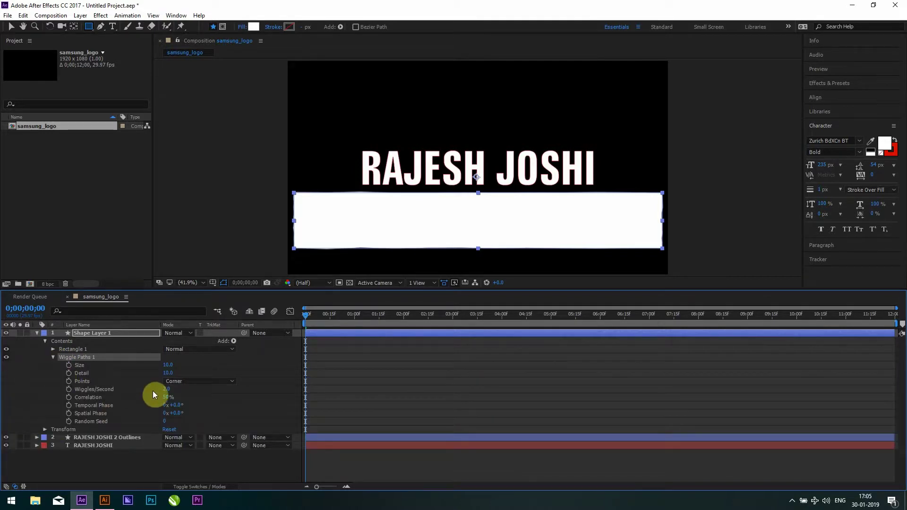
click(180, 381)
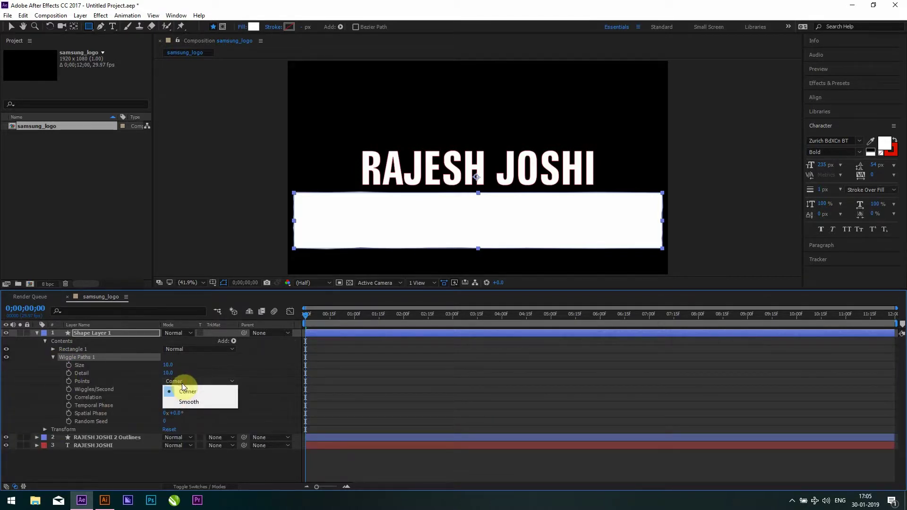
click(201, 402)
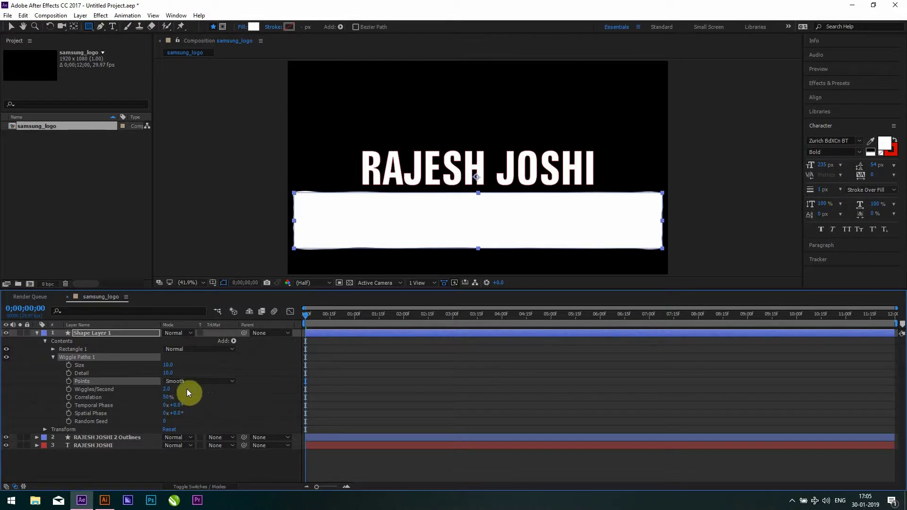
drag(174, 374, 203, 375)
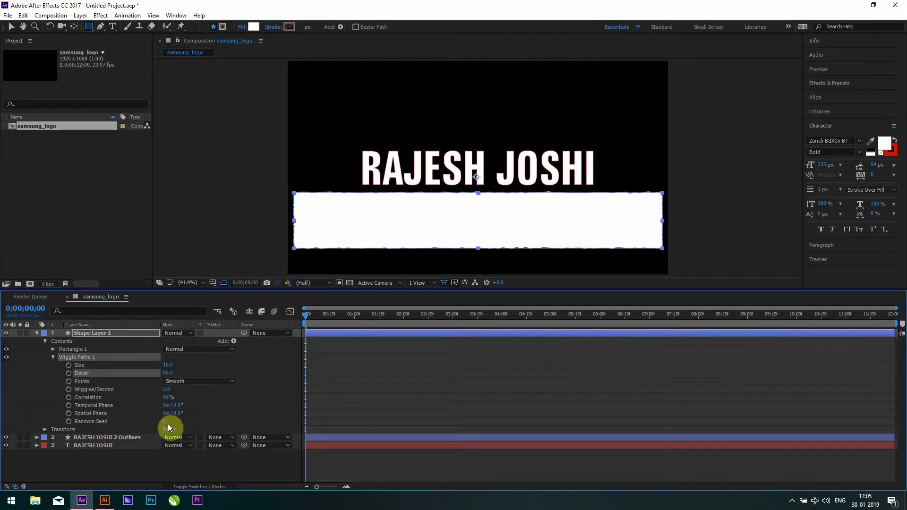
drag(169, 368, 189, 371)
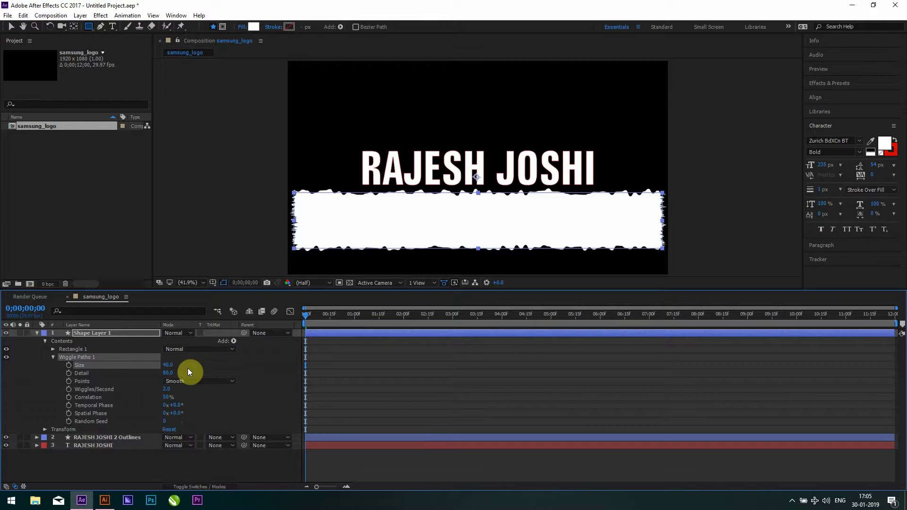
click(37, 333)
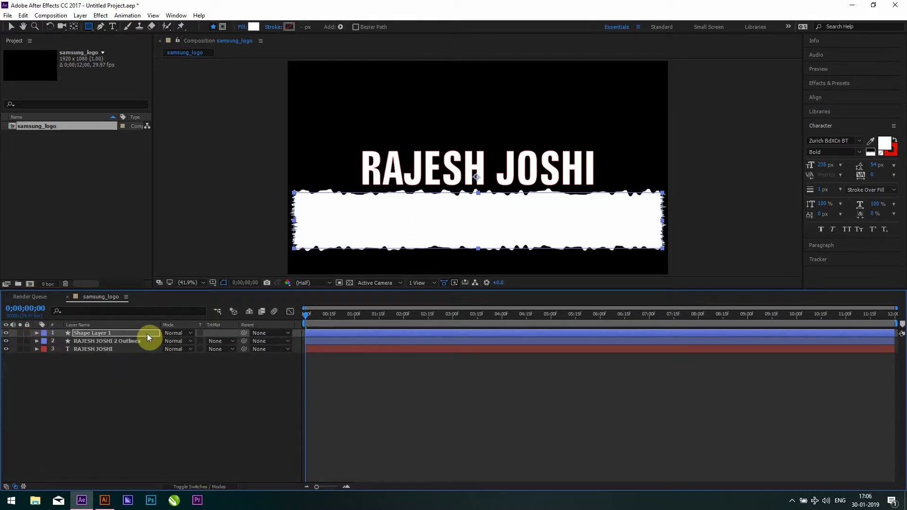
- Place Shape Layer 1 under the text and set its track matte to Luma Matte
drag(146, 334, 157, 353)
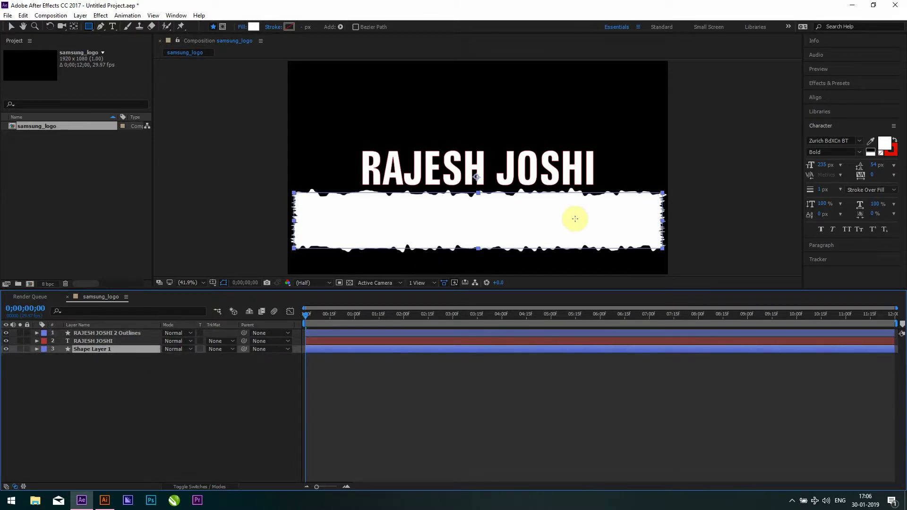
key(shift+Up)
key(shift+Up)
key(shift+Up)
key(shift+Up)
key(shift+Up)
key(shift+Up)
key(shift+Up)
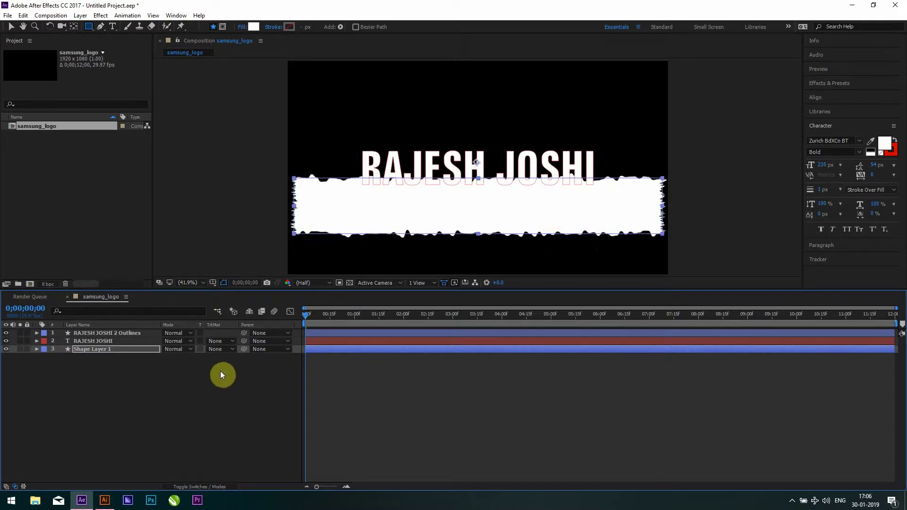
click(227, 350)
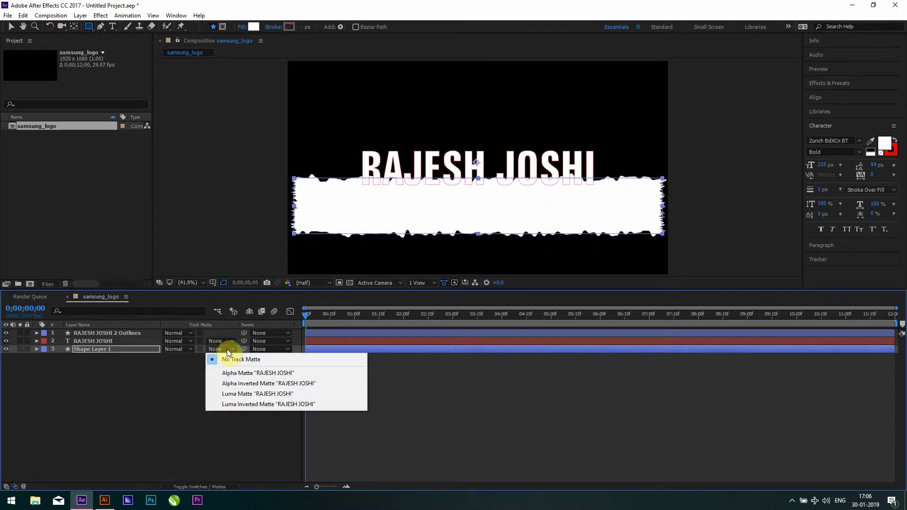
click(241, 396)
click(242, 399)
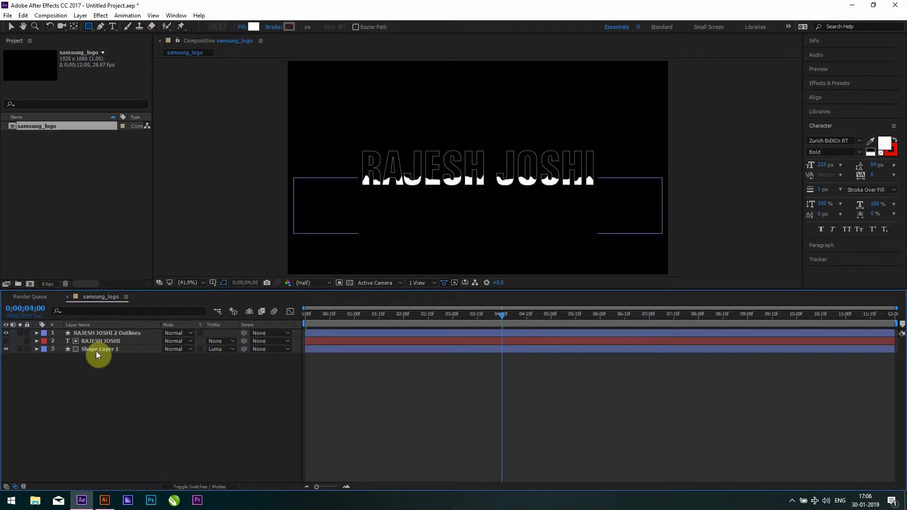
- Make Shape Layer 1 start at 4 seconds
click(356, 350)
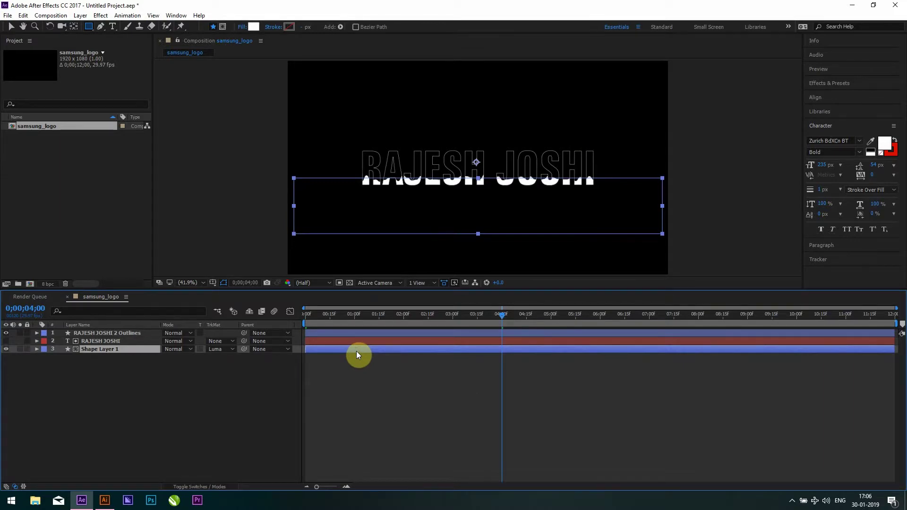
key(alt+bracketleft)
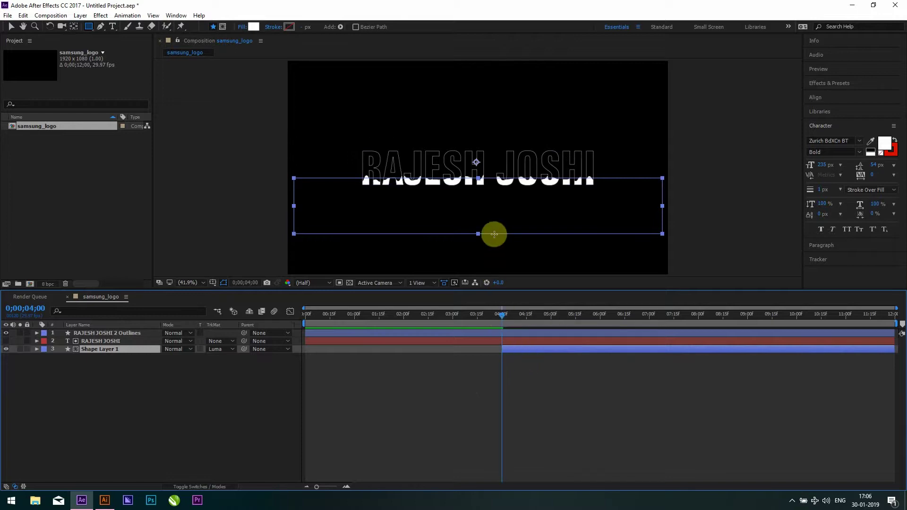
key(v)
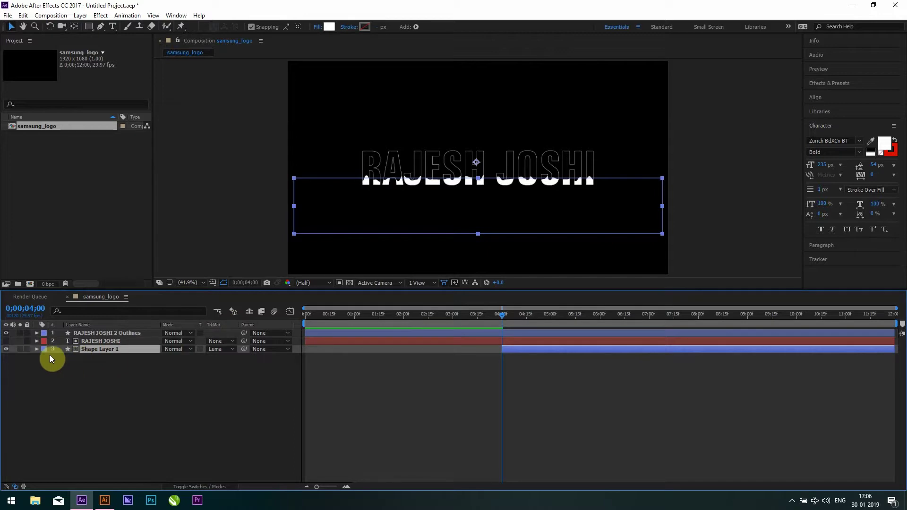
- Position the rectangle below the text and set a Position keyframe at 4 seconds
click(37, 349)
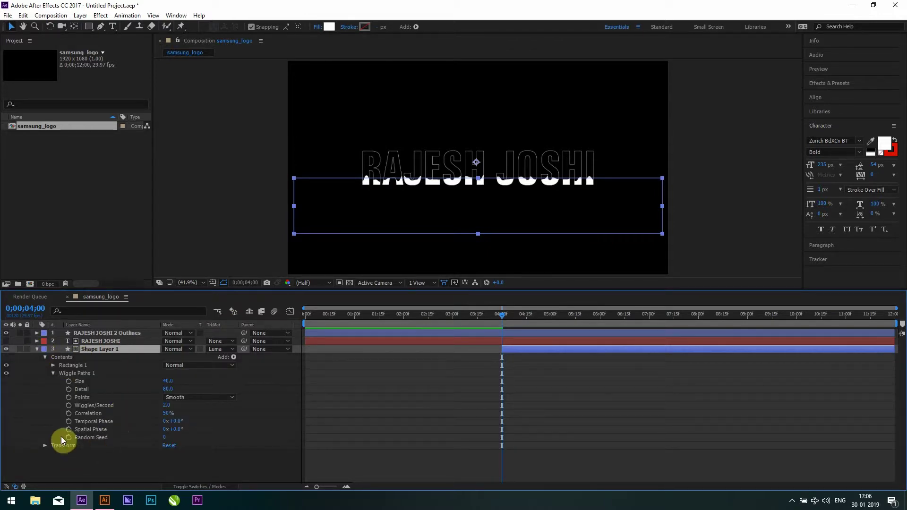
click(45, 445)
click(45, 446)
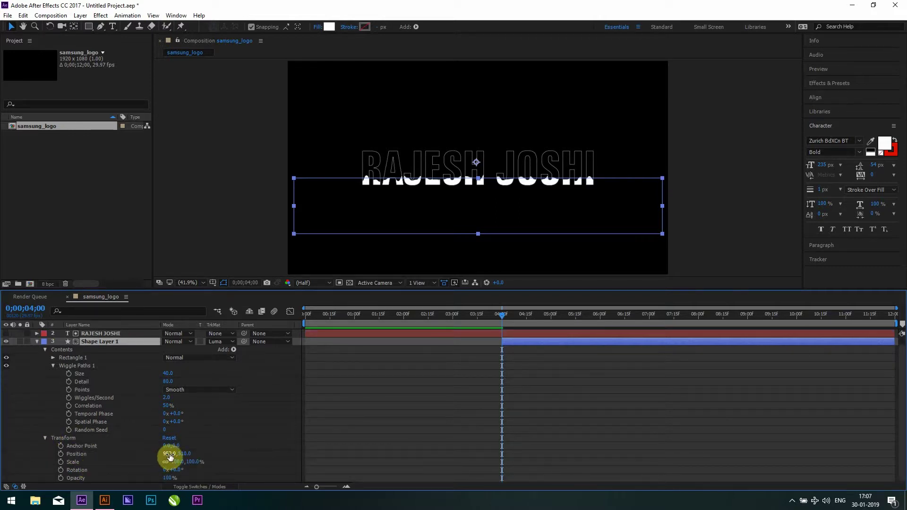
drag(169, 454, 49, 487)
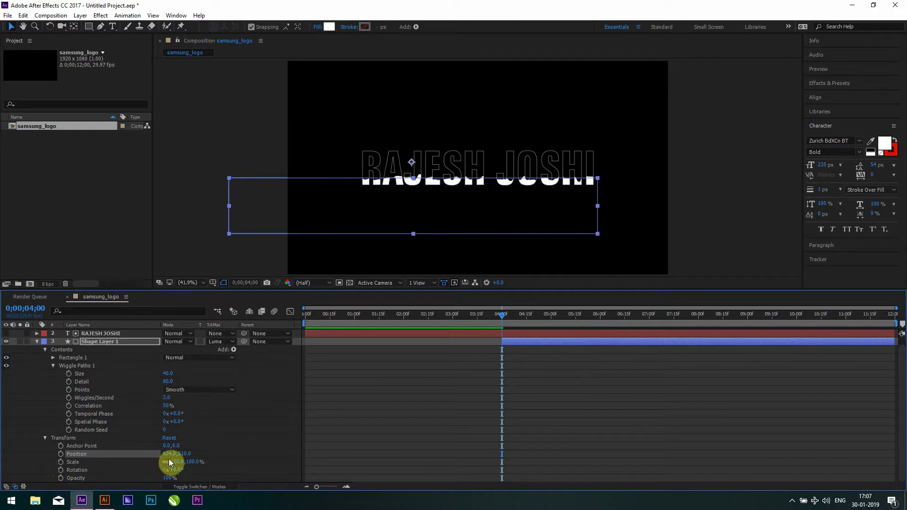
drag(182, 456, 201, 459)
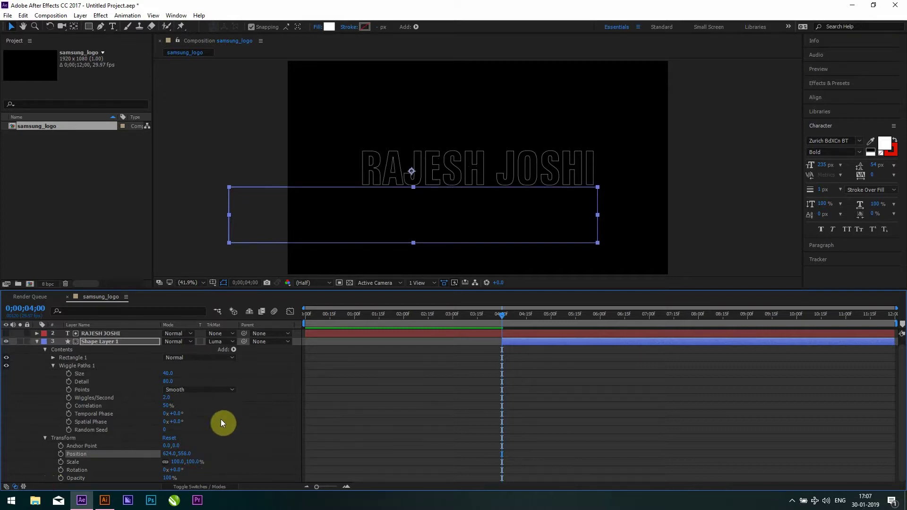
click(61, 454)
- At 8 seconds move the rectangle up over the text
click(698, 319)
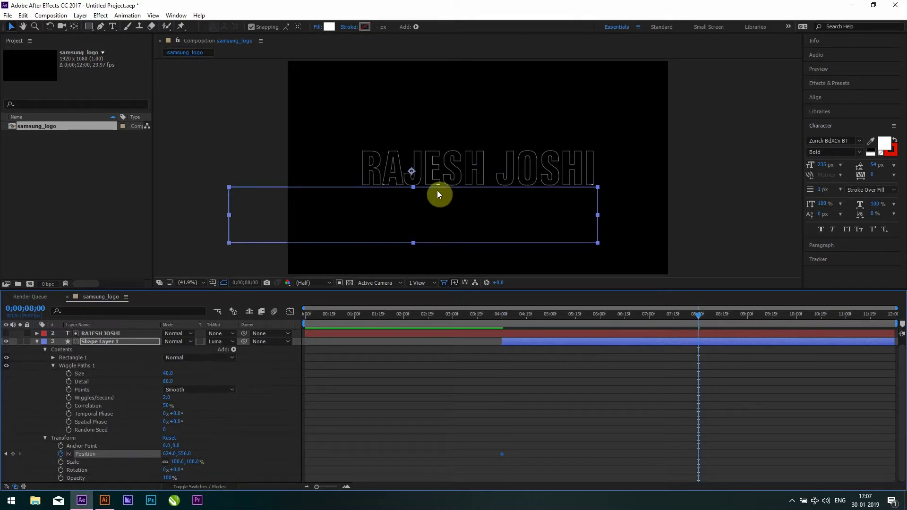
drag(436, 187, 565, 133)
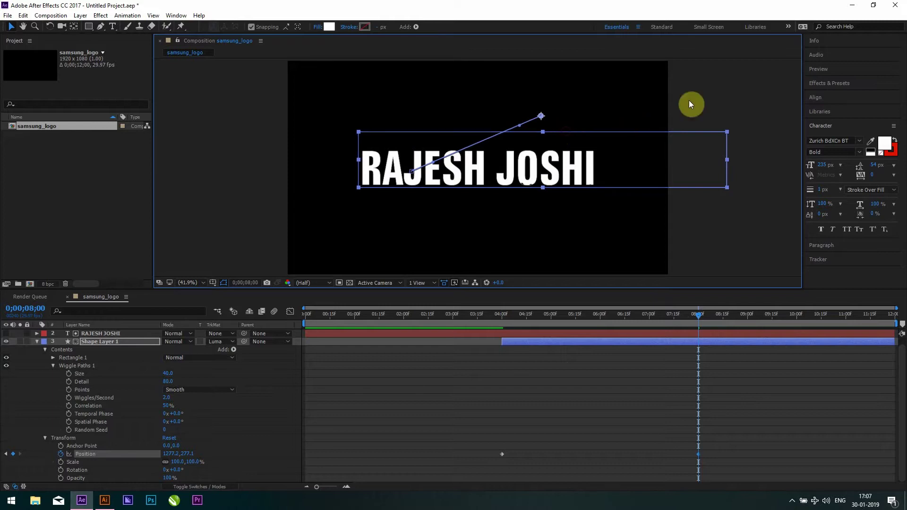
drag(598, 134, 597, 137)
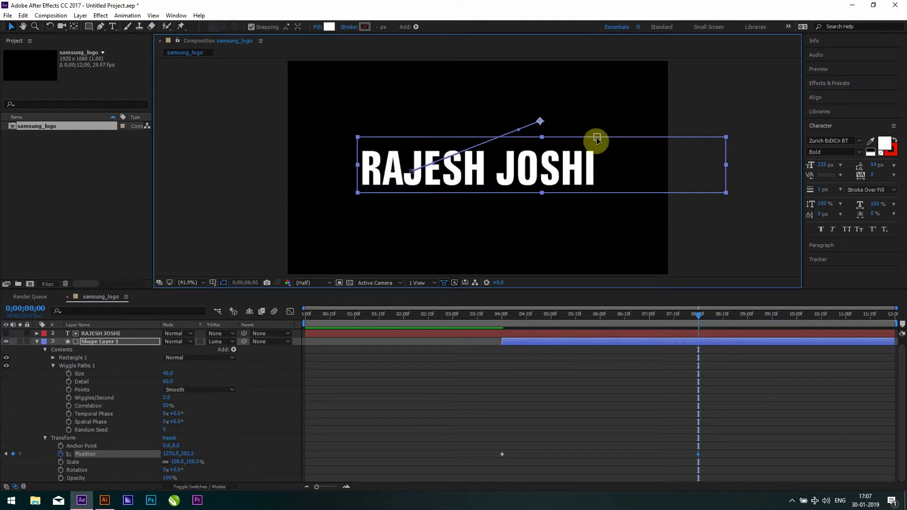
click(701, 92)
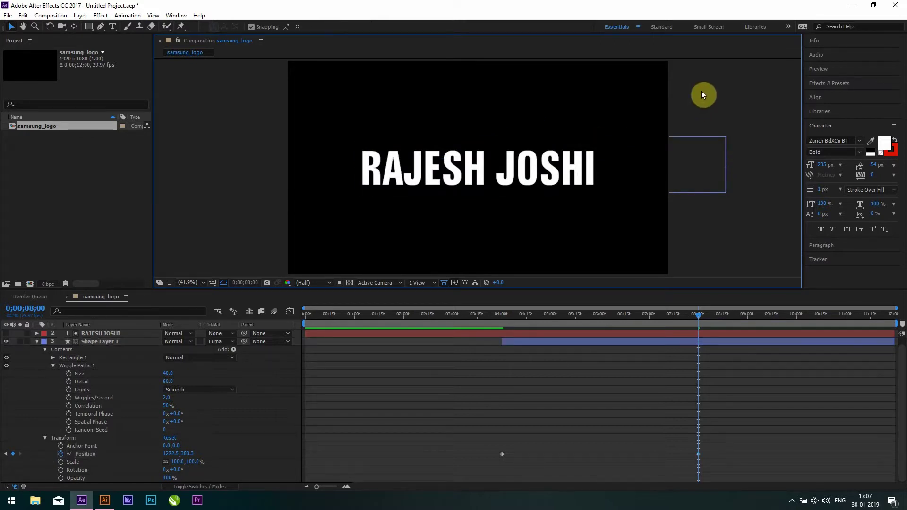
- Preview the reveal animation from the start
key(Home)
key(space)
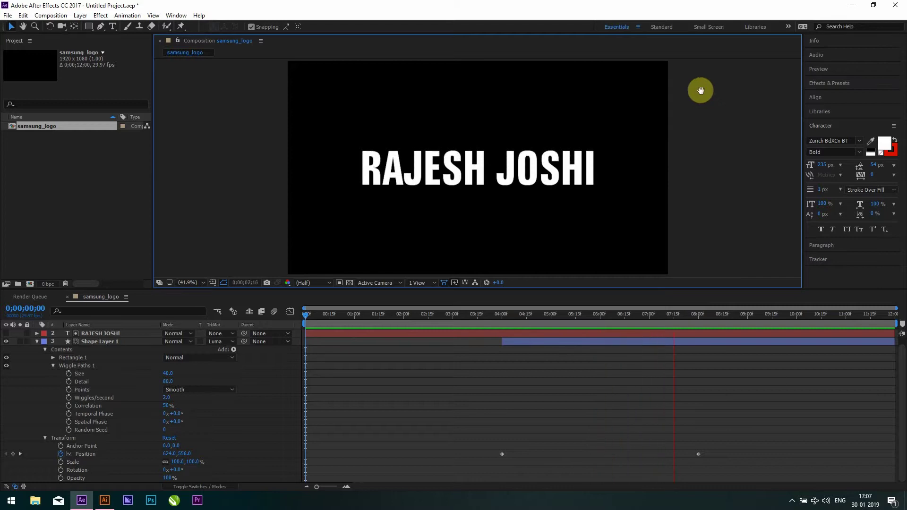
key(space)
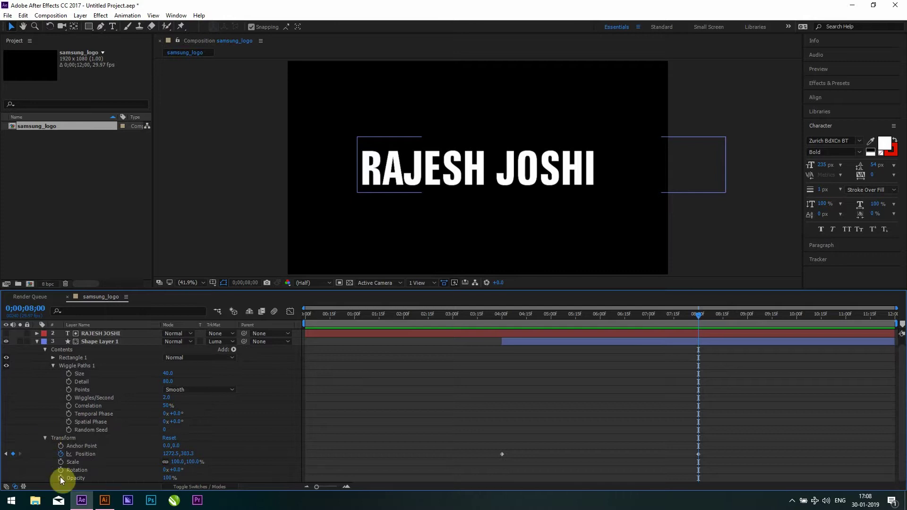
- Keyframe Opacity at 80% at 7;07 and 100% at 8;00
drag(167, 478, 203, 465)
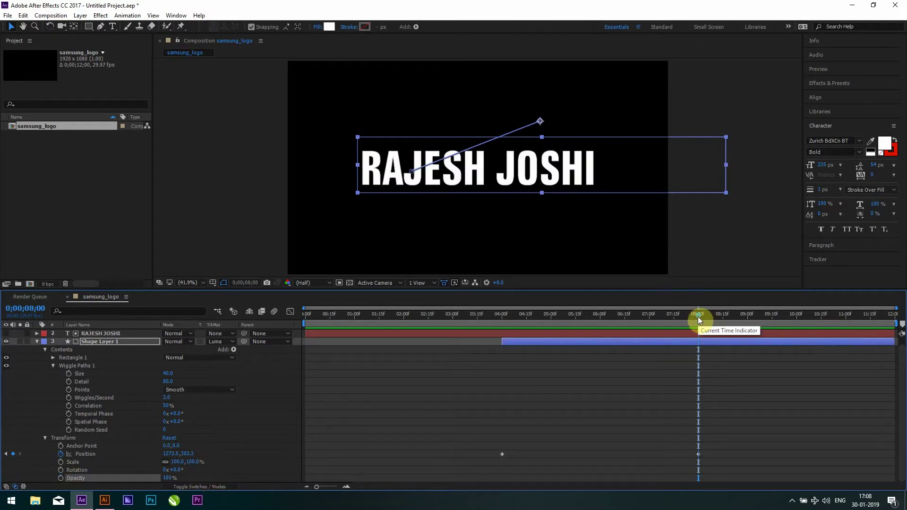
drag(698, 316, 659, 323)
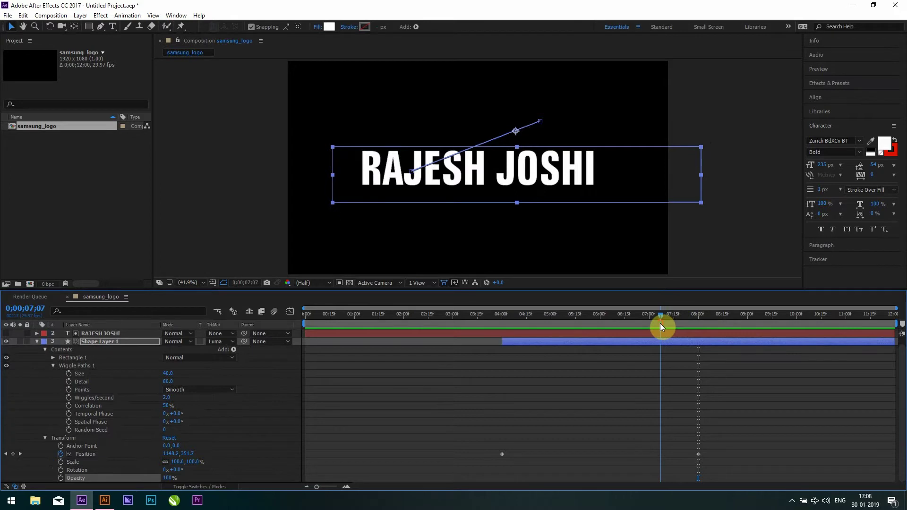
click(61, 478)
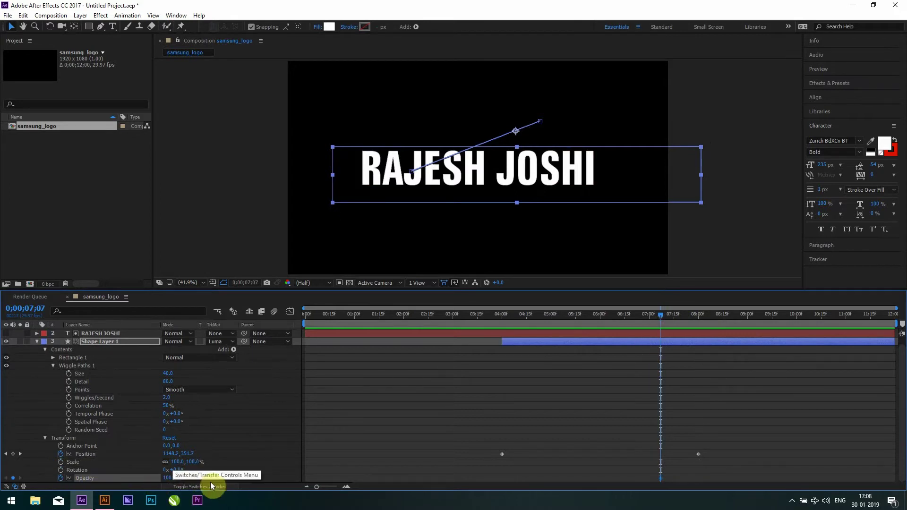
click(167, 478)
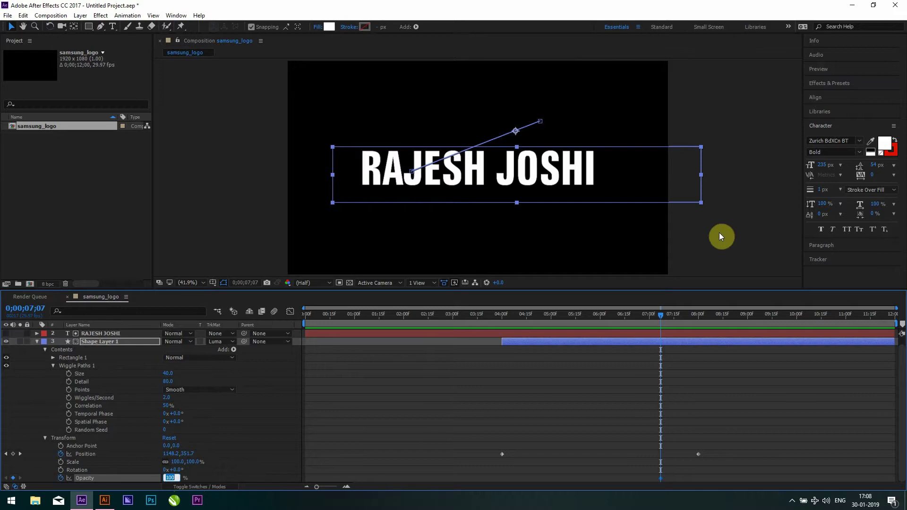
text(80)
key(Tab)
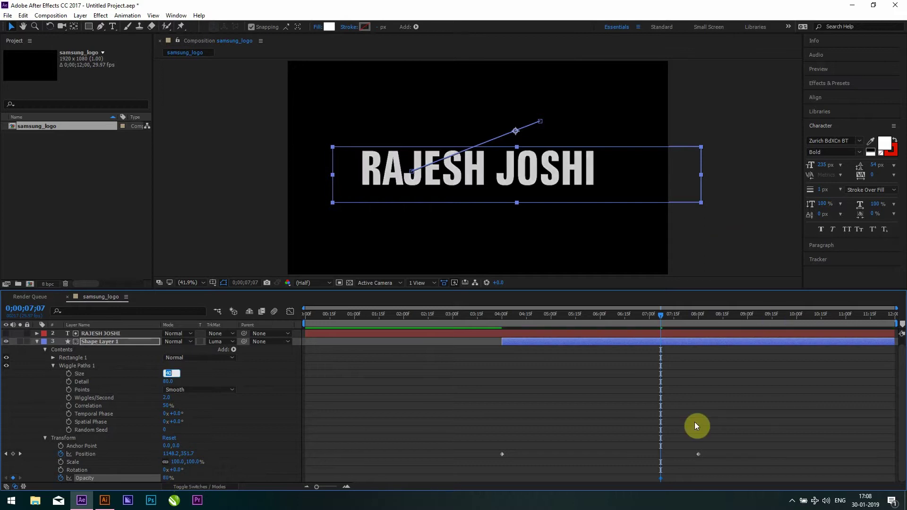
click(698, 317)
click(169, 477)
text(100)
key(Return)
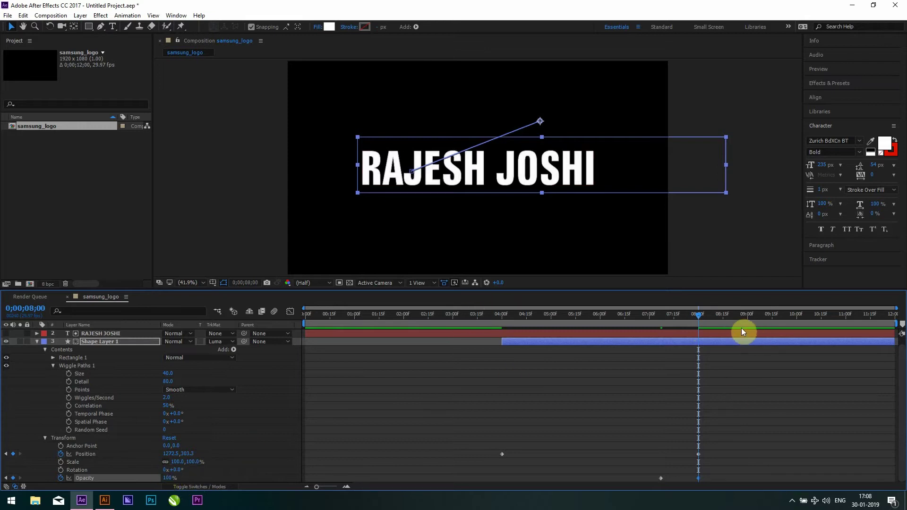
- Add Opacity keyframes of 80% near 8;22 and 100% at 9;15, then return to start
click(747, 316)
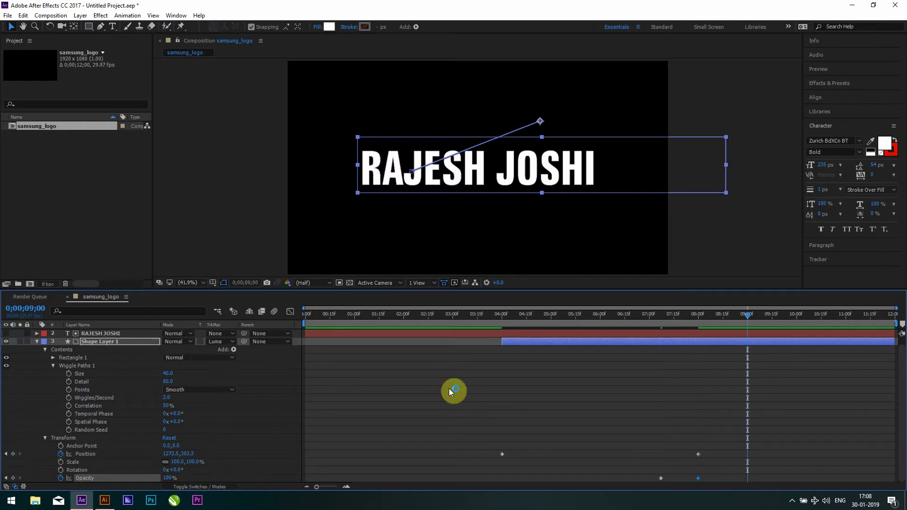
drag(740, 317, 735, 319)
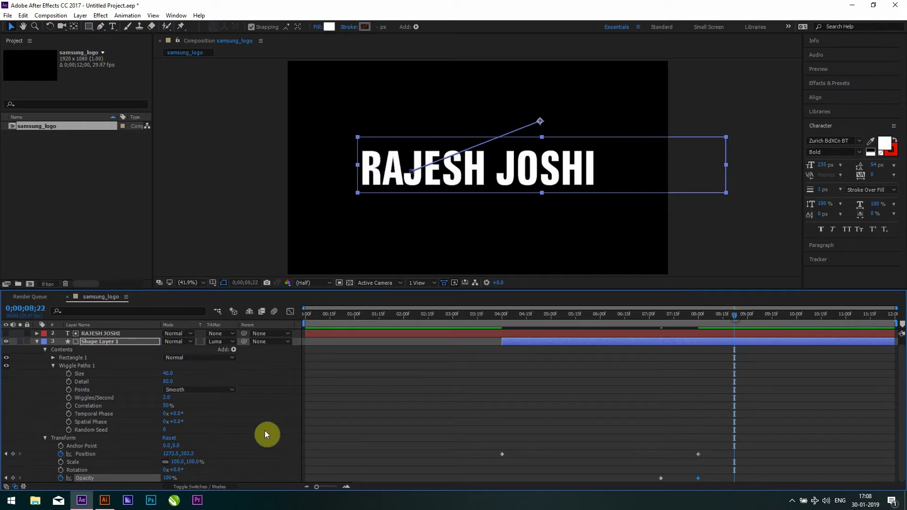
click(166, 479)
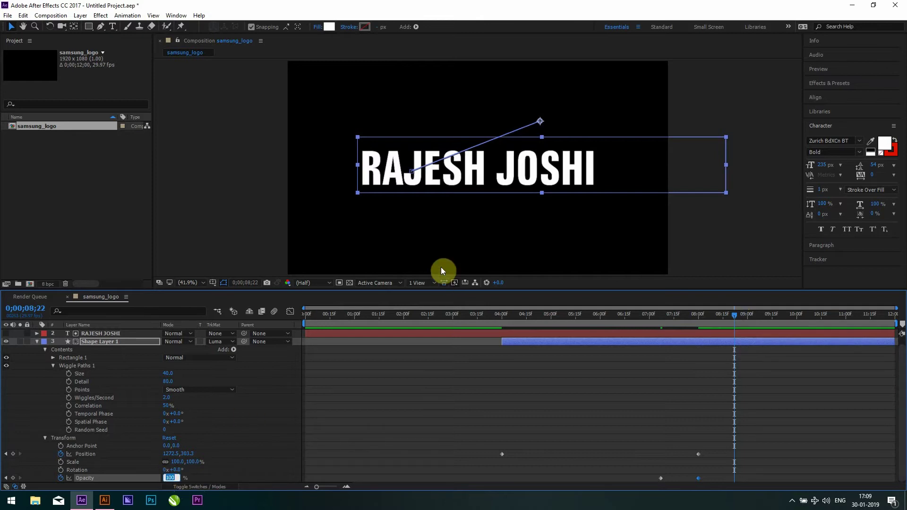
text(80)
key(Return)
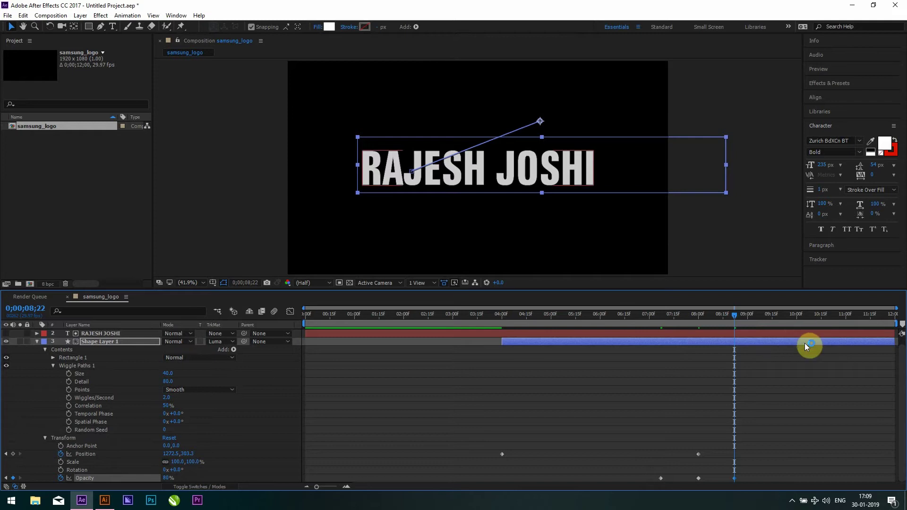
click(771, 318)
click(166, 478)
text(100)
key(Return)
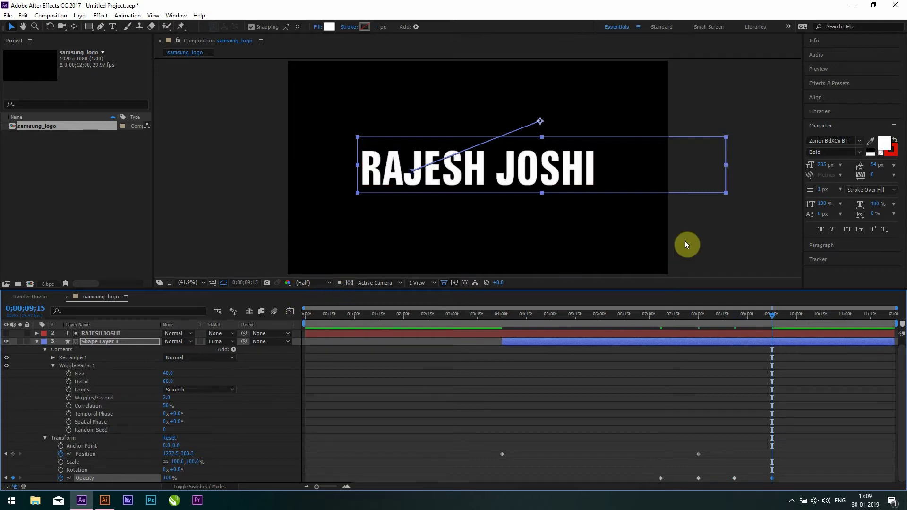
click(688, 240)
key(Home)
- Preview the animation, then move the playhead back to 6;15
key(space)
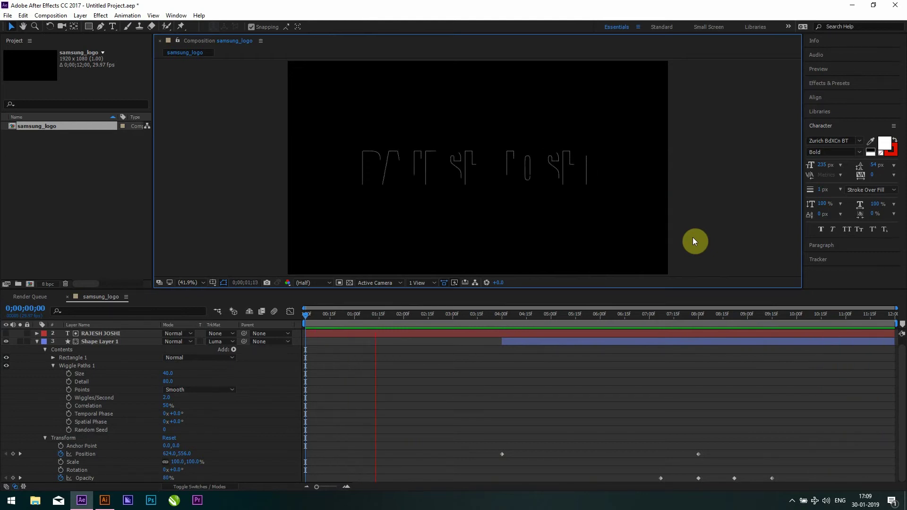
drag(653, 316, 662, 317)
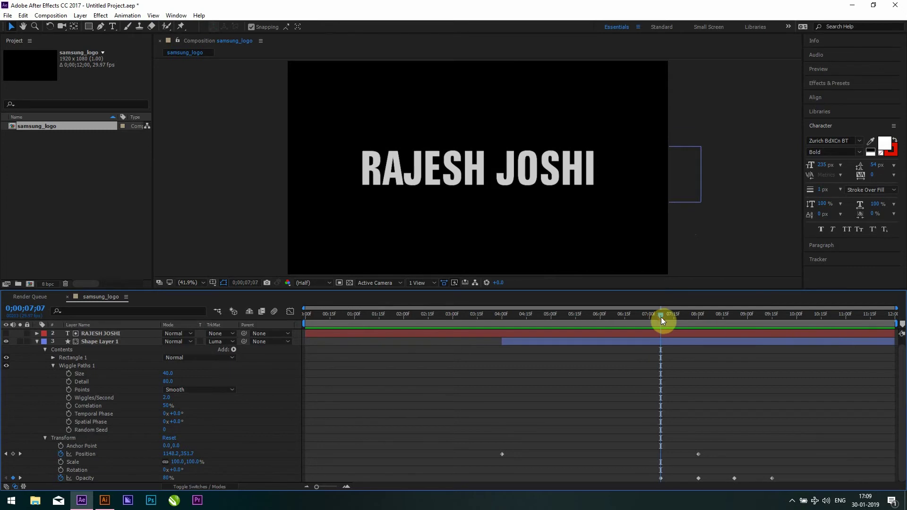
drag(662, 318, 625, 323)
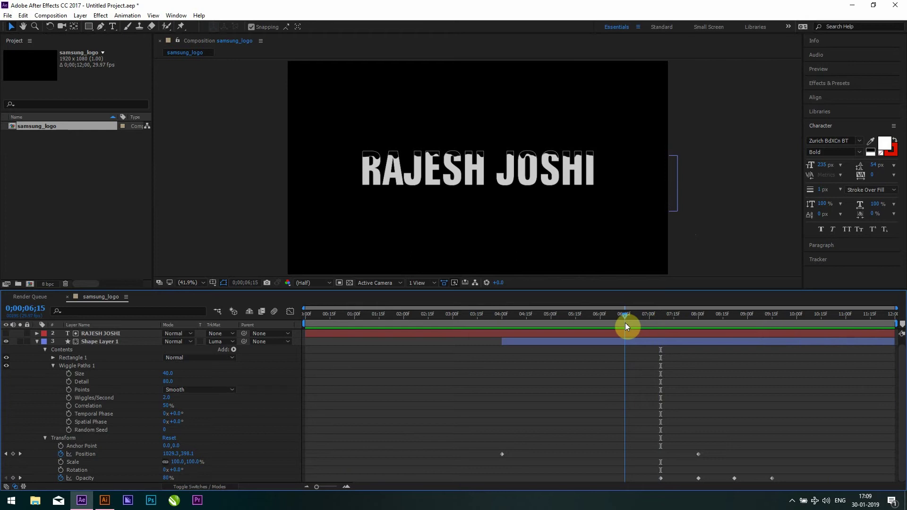
- Key Opacity at 100% at 6;15 and replay the composition from the start
click(166, 477)
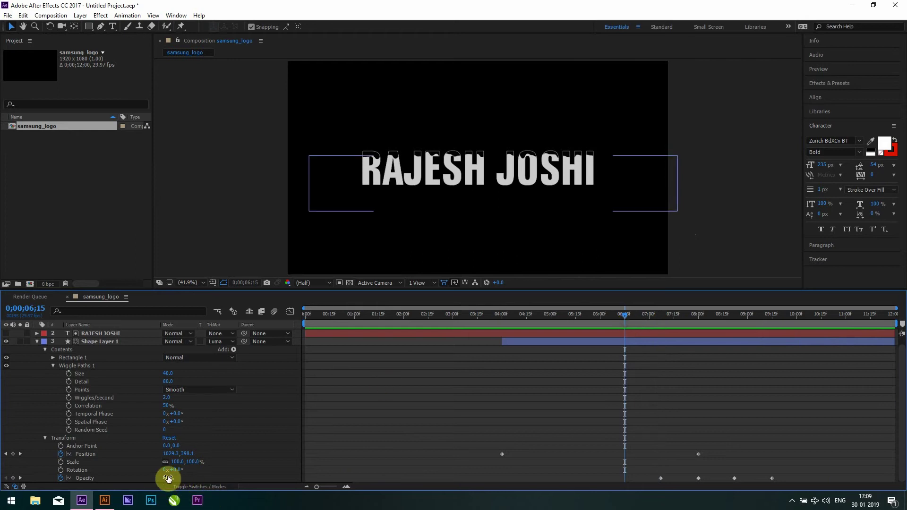
text(10)
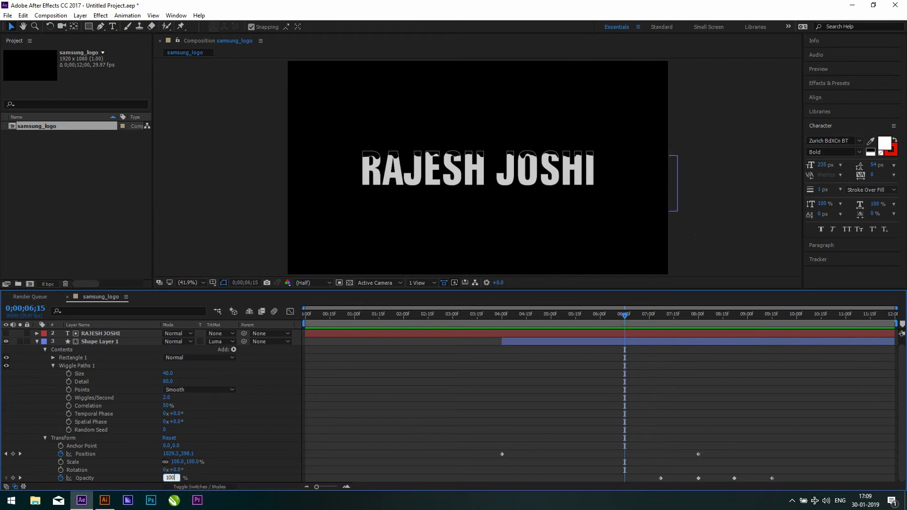
text(0)
key(Return)
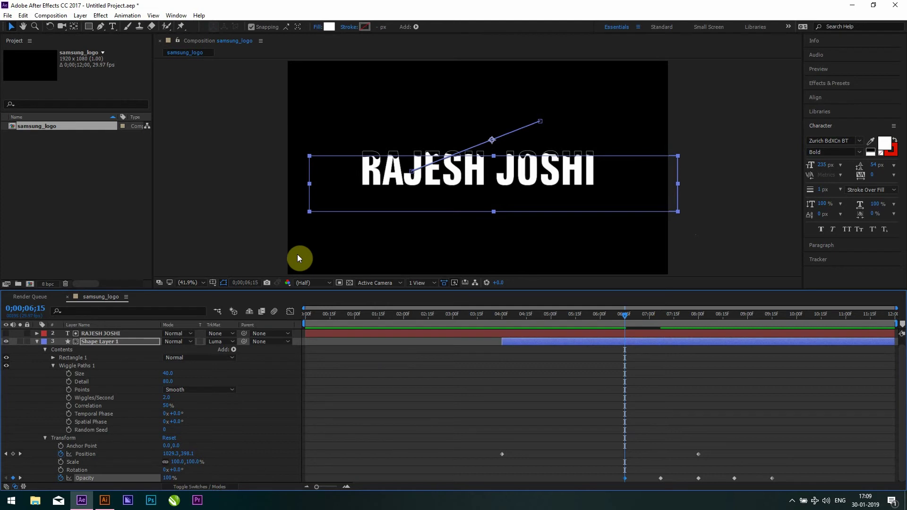
key(Home)
key(space)
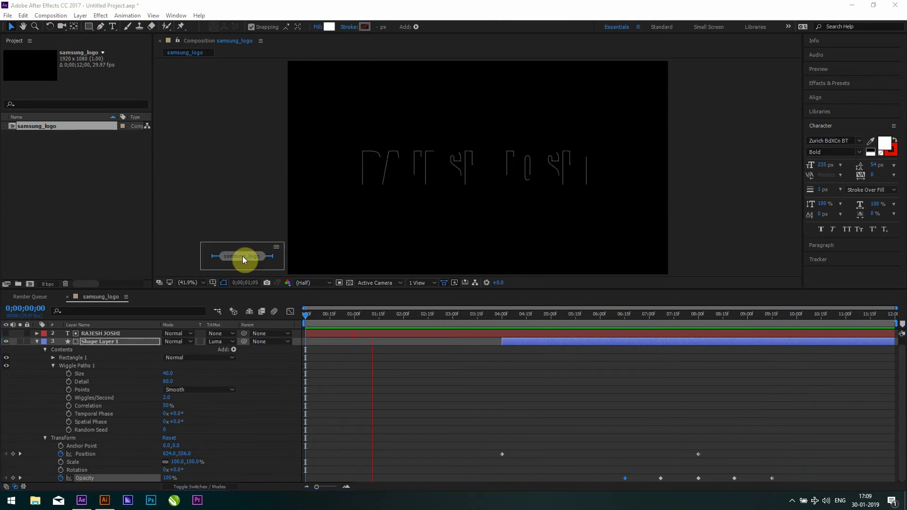
- Maximize the Composition panel with the ` key and replay the RAJESH JOSHI reveal
click(240, 172)
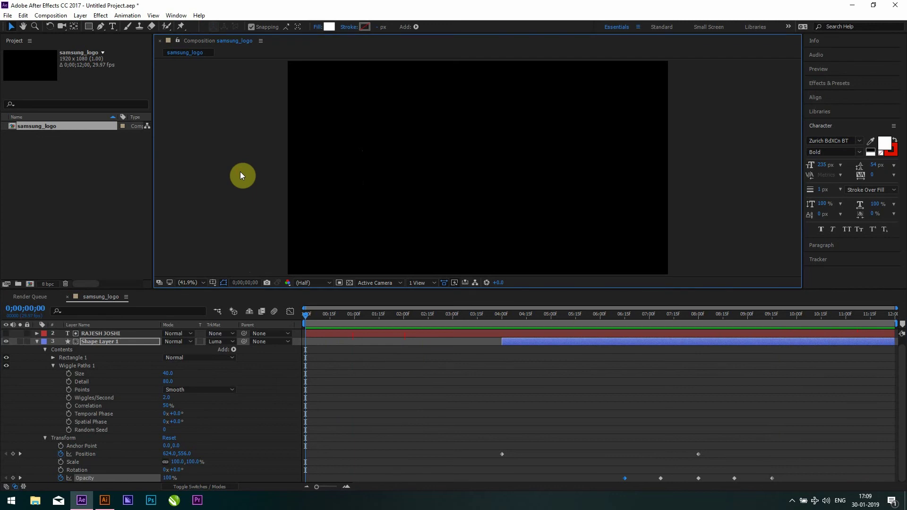
key(grave)
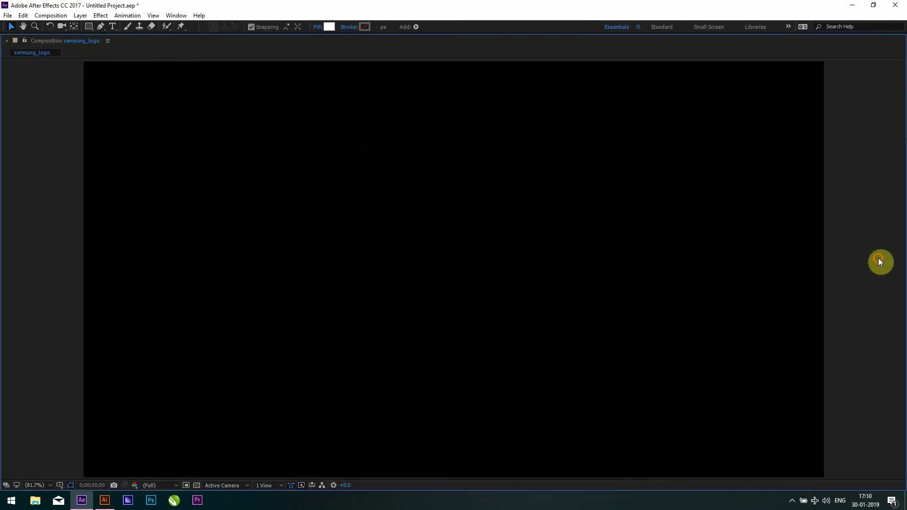
key(space)
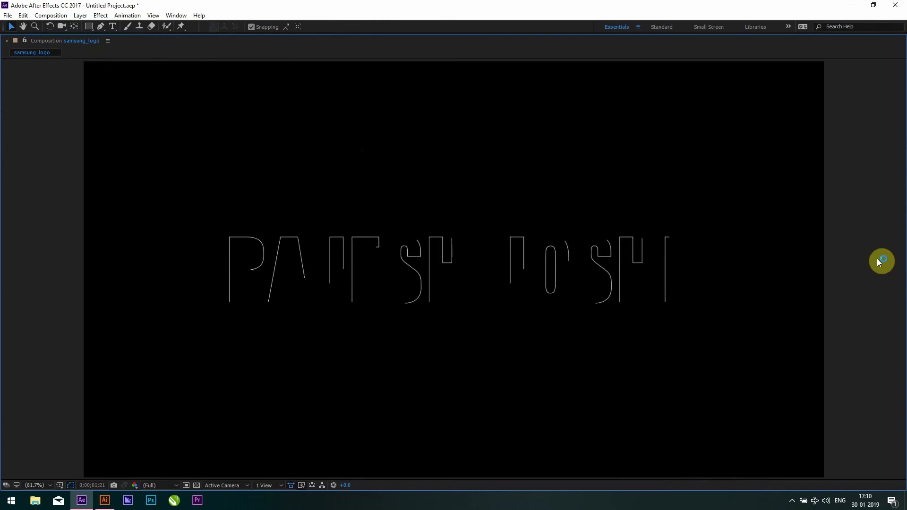